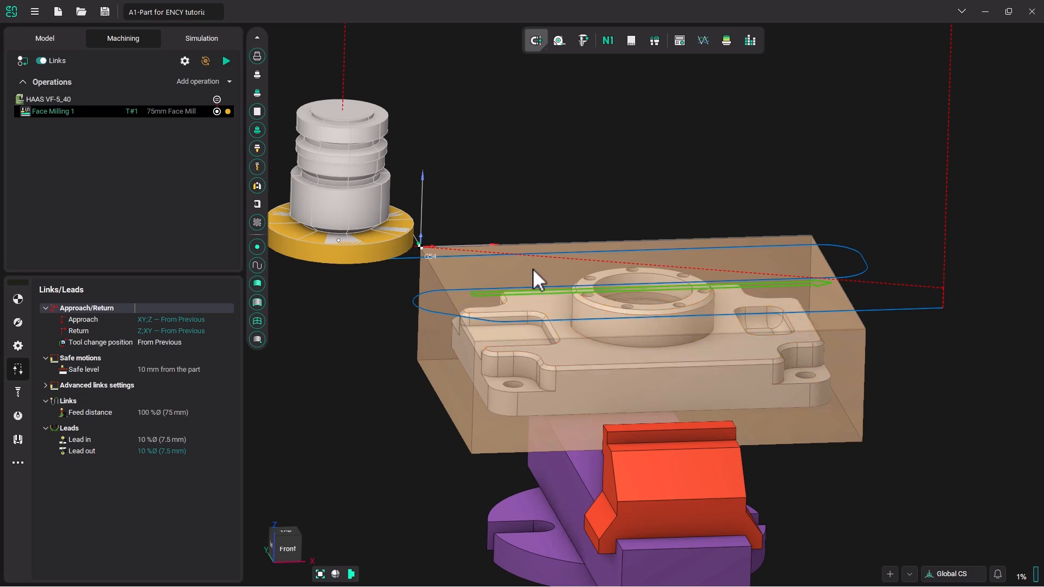
Add a Roughing waterline operation from the 3D entry group after the face milling operation
mouse_move(532, 268)
middle_mouse_down()
mouse_move(546, 288)
mouse_move(536, 269)
middle_mouse_up()
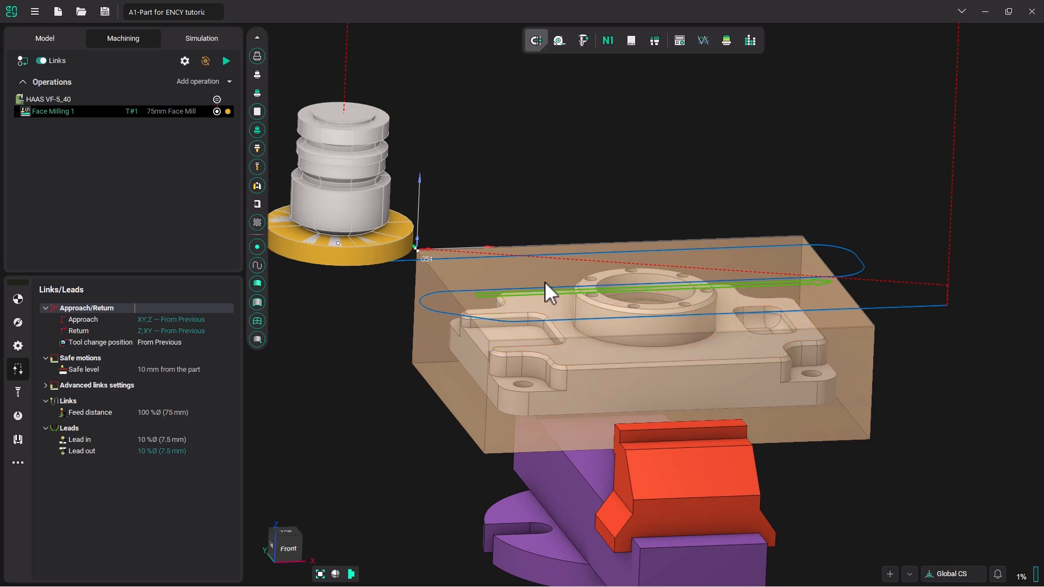
left_click(230, 81)
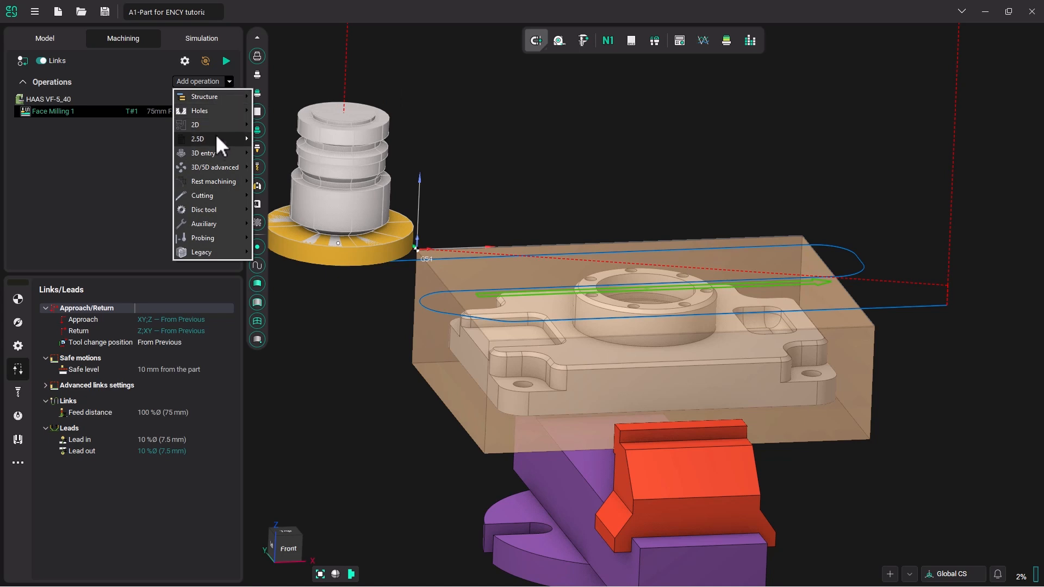
mouse_move(213, 153)
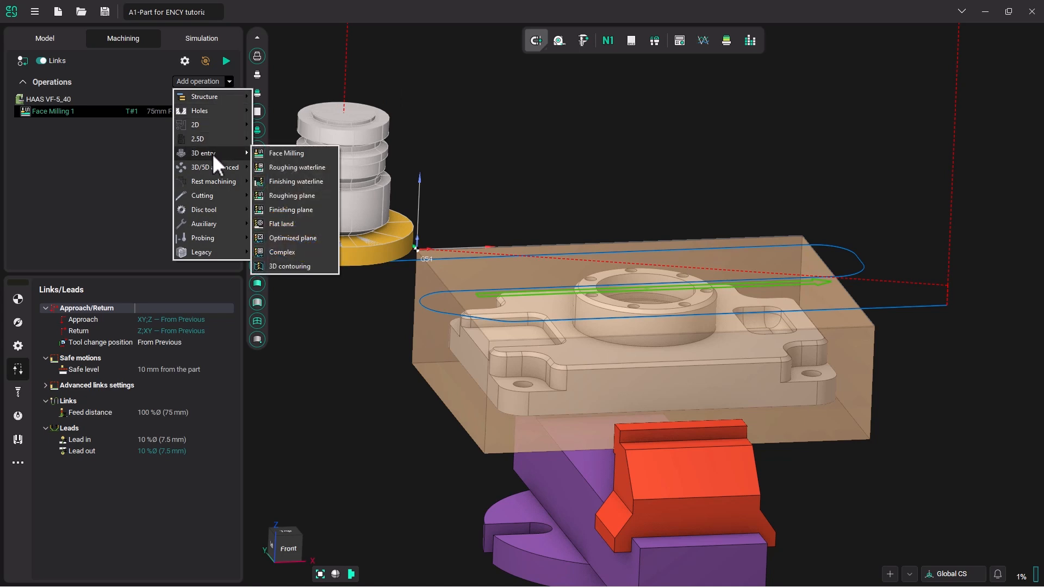
left_click(300, 168)
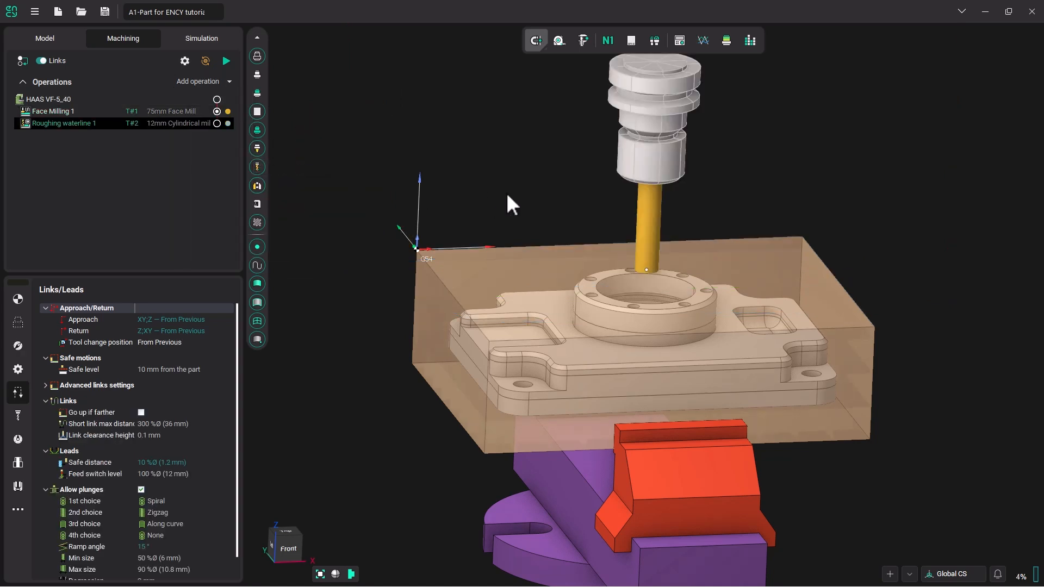
Assign the 12mm Cylindrical mill from the personal Tutorial library to the Roughing waterline operation
double_click(76, 123)
left_click(443, 200)
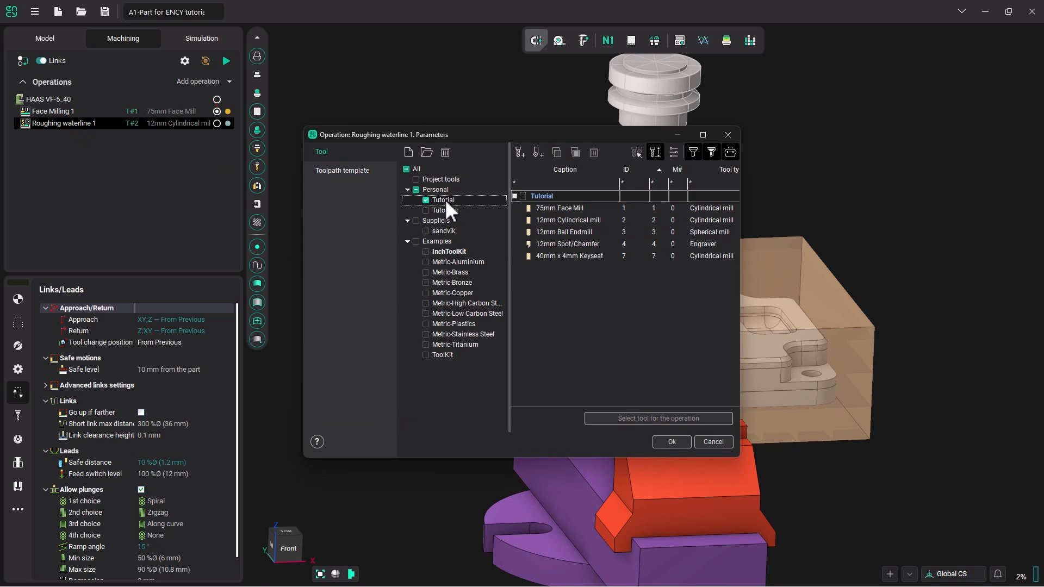
left_click(569, 231)
left_click(565, 219)
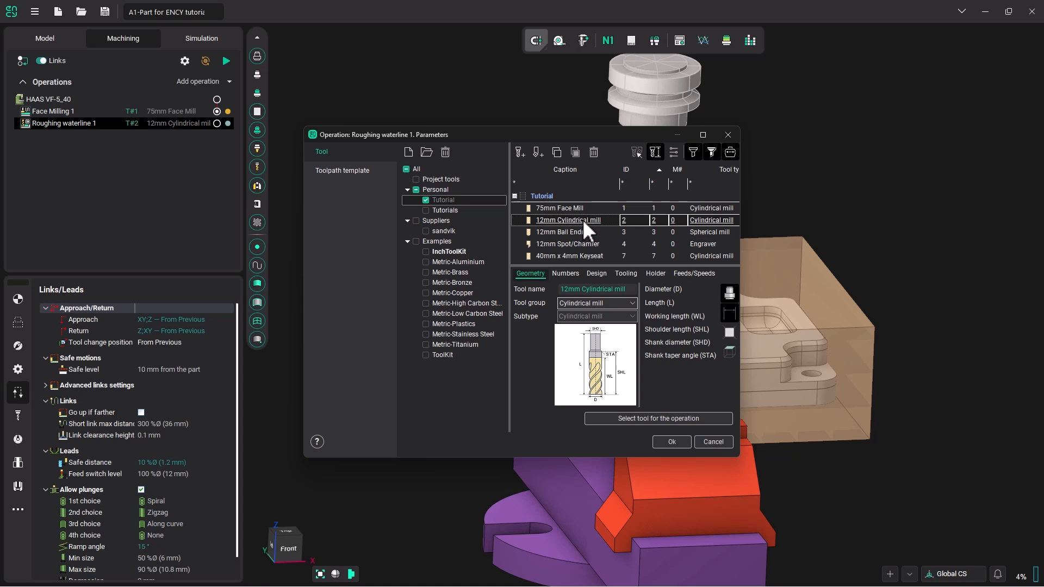
left_click(658, 418)
left_click(670, 441)
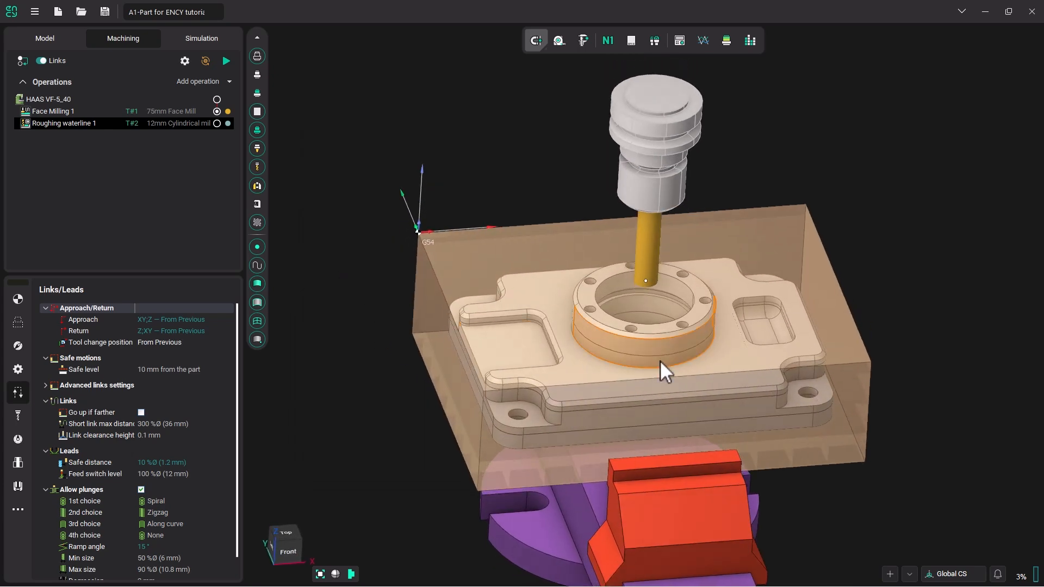
Add the inner top edge of the central bore as a restrict zone in the roughing job assignment
scroll(680, 353, "up", 5)
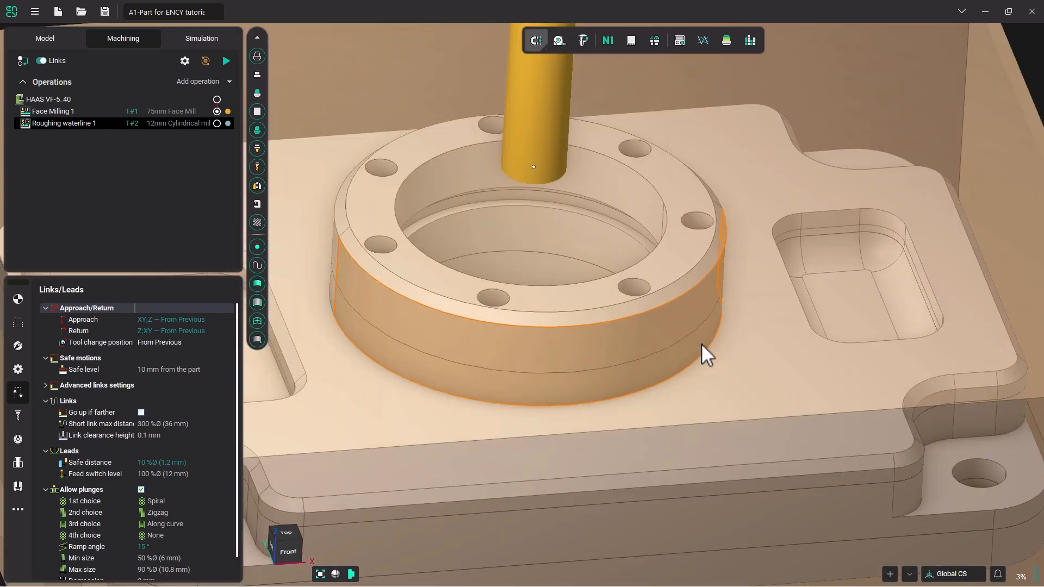
left_click(607, 156)
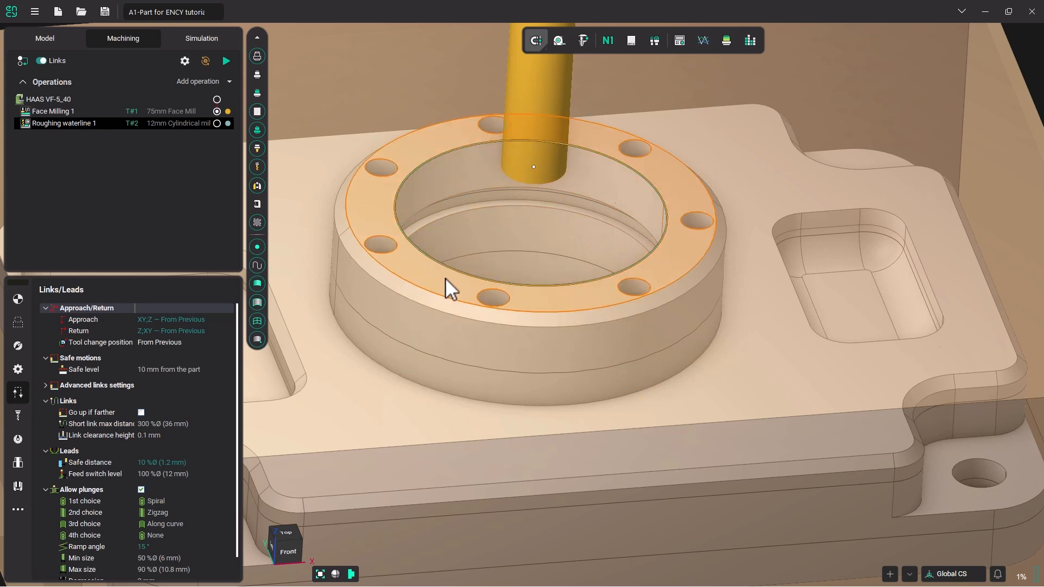
left_click(18, 321)
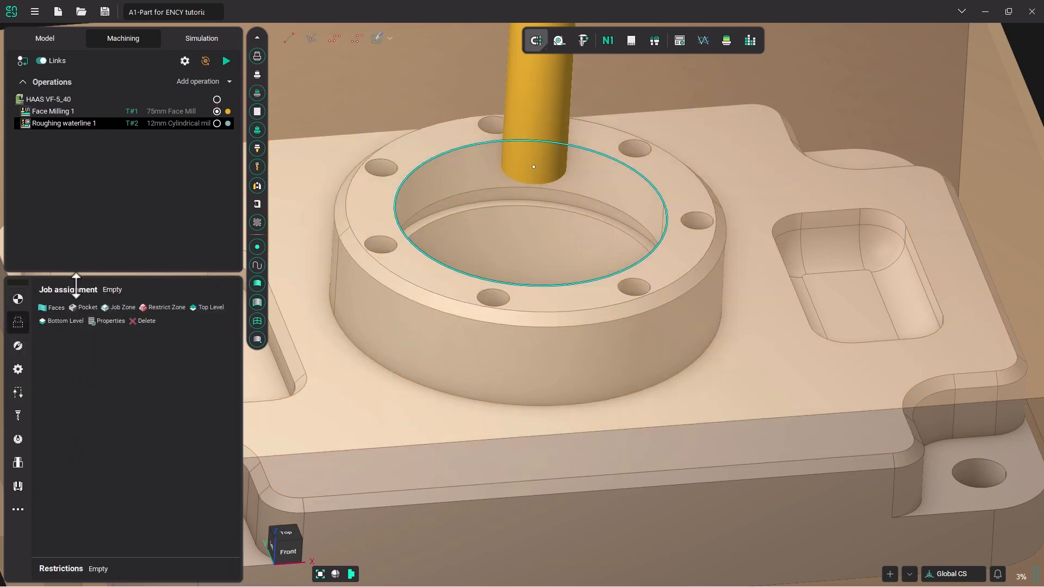
left_click(172, 307)
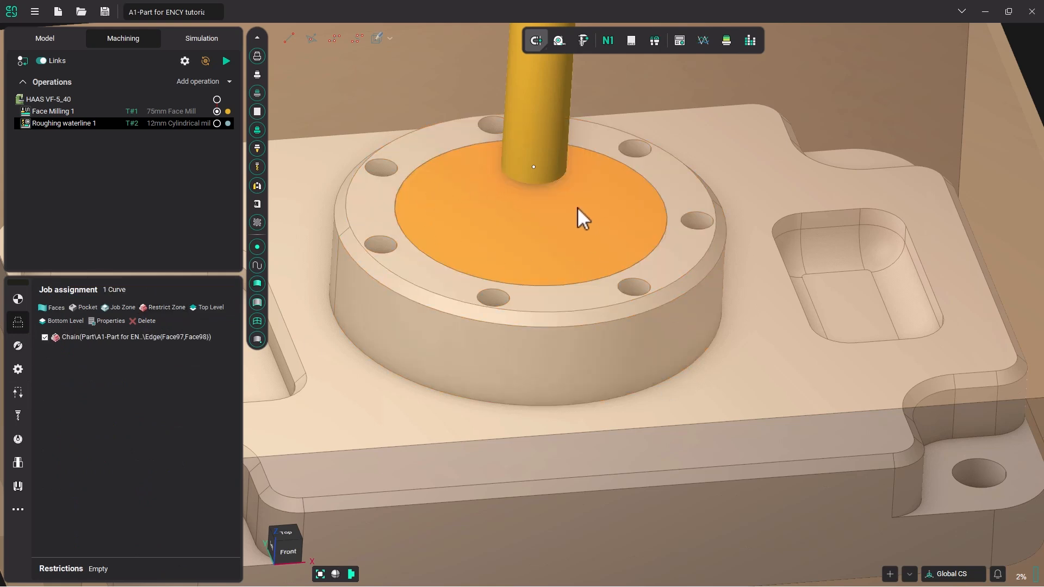
scroll(577, 207, "down", 6)
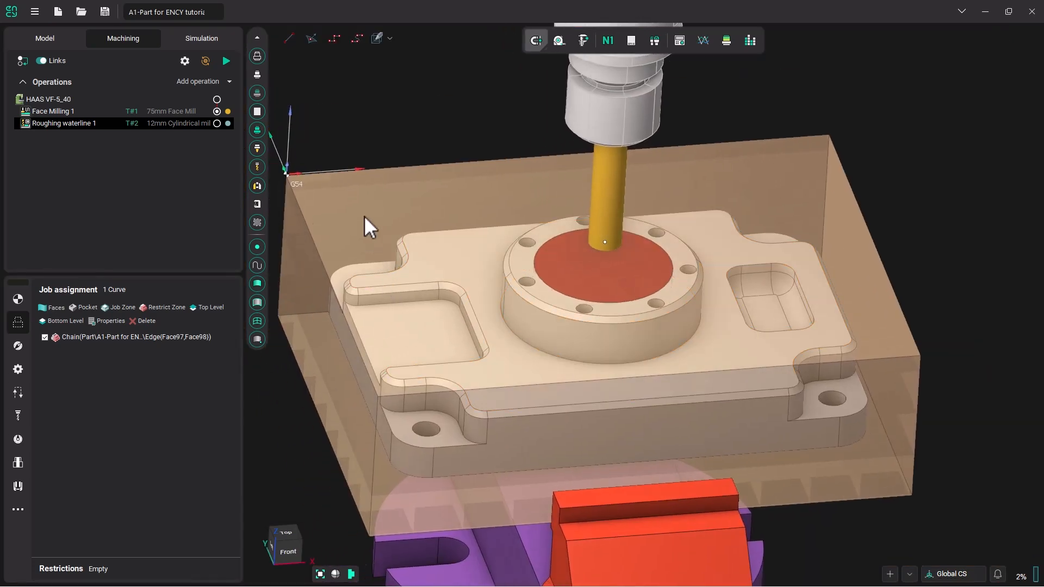
Keep the Equidistant machining strategy and set its step to 15 % of the tool diameter
left_click(18, 344)
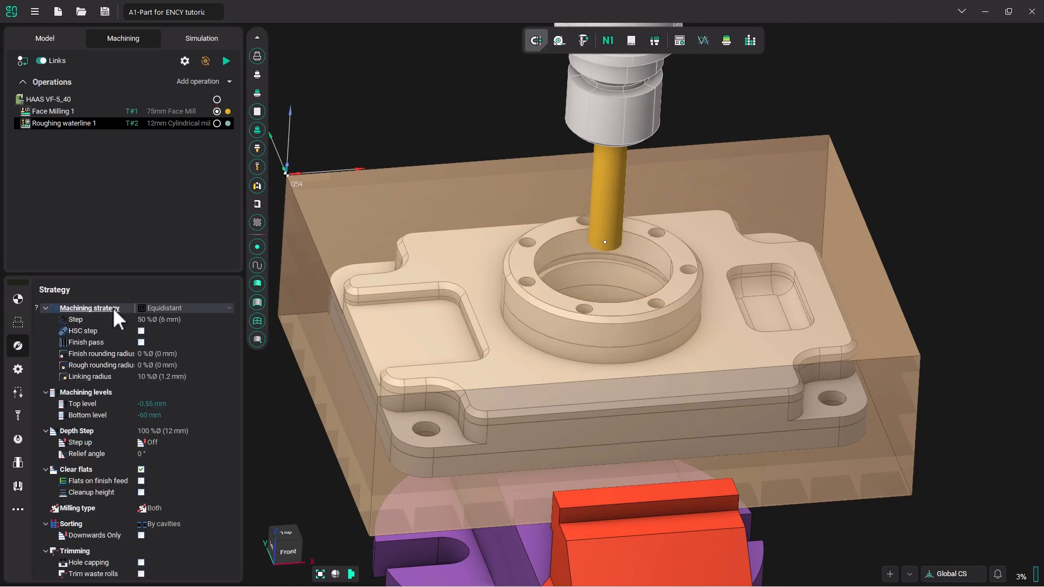
left_click(229, 308)
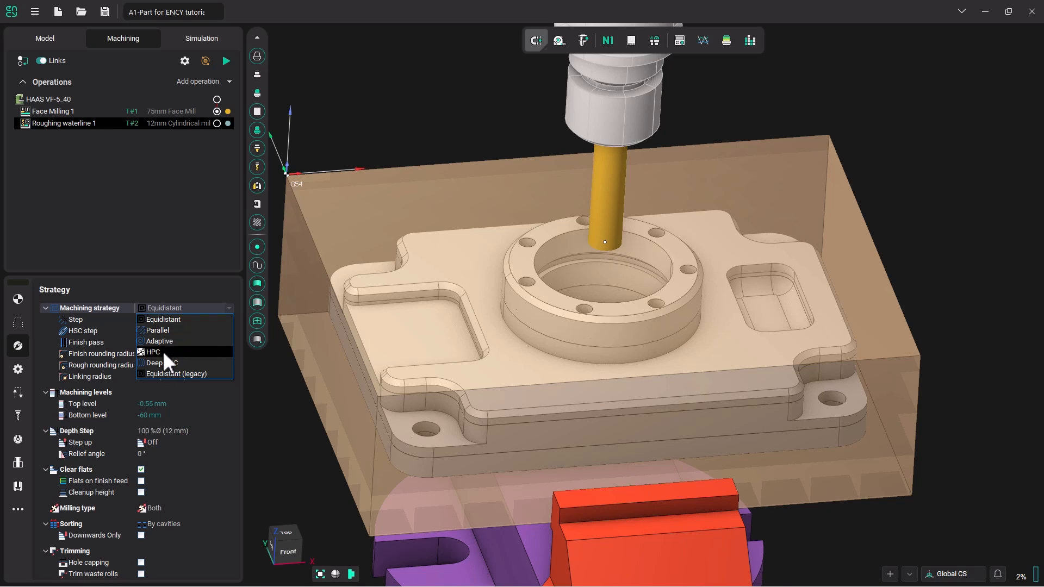
left_click(164, 319)
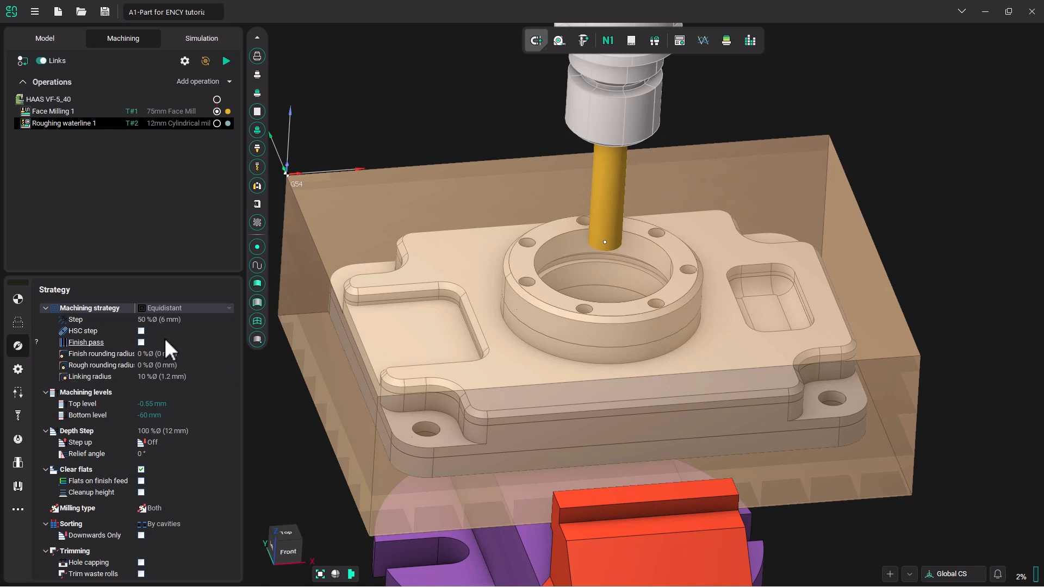
left_click(142, 319)
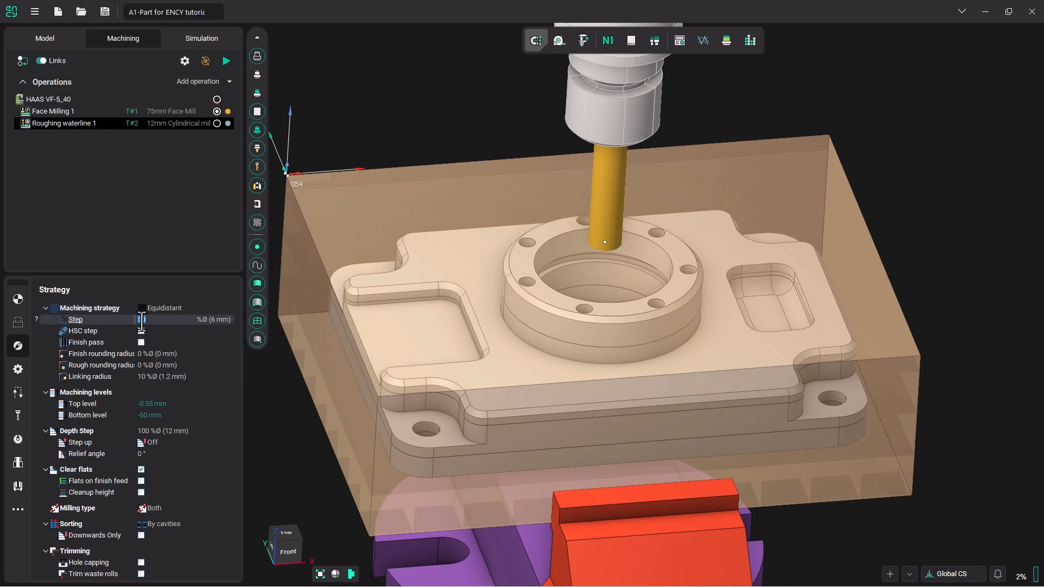
type("25")
key("BackSpace")
key("BackSpace")
type("15")
key("Return")
Enable the finish pass in the roughing strategy and set it to 0.25 mm
left_click(141, 343)
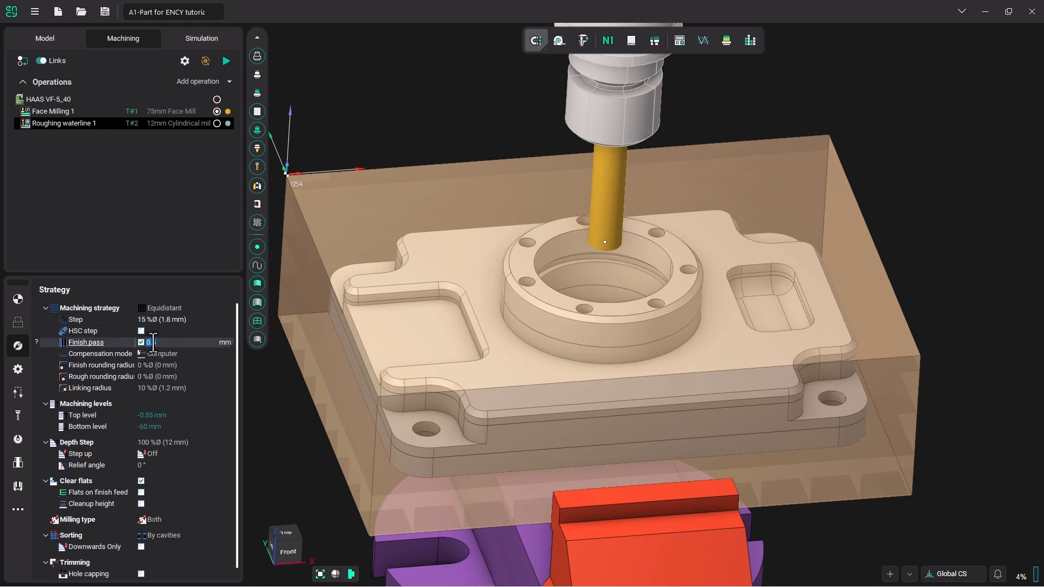
left_click(153, 342)
type("25")
left_click(207, 385)
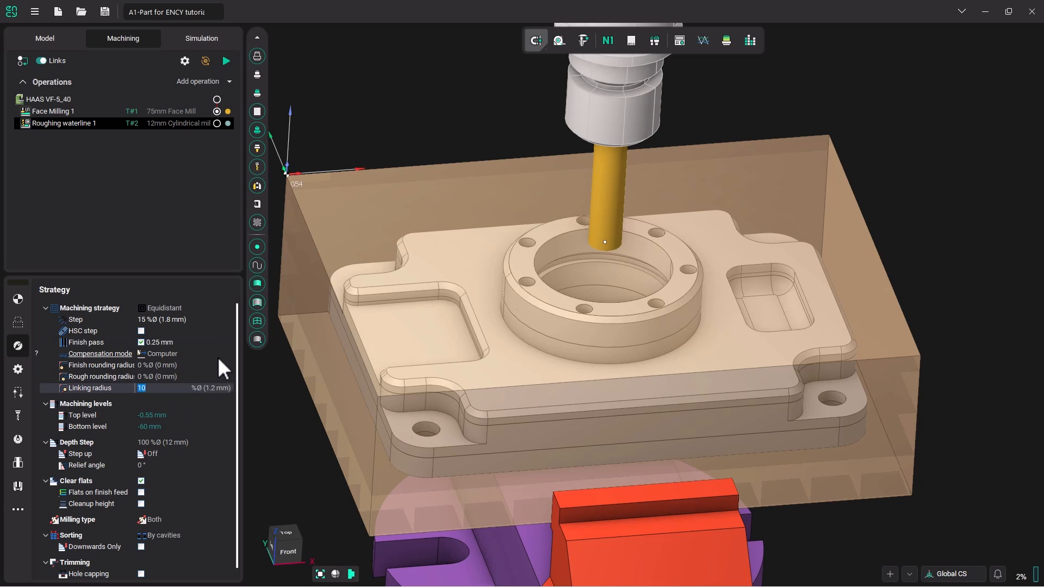
left_click(193, 405)
scroll(193, 401, "down", 1)
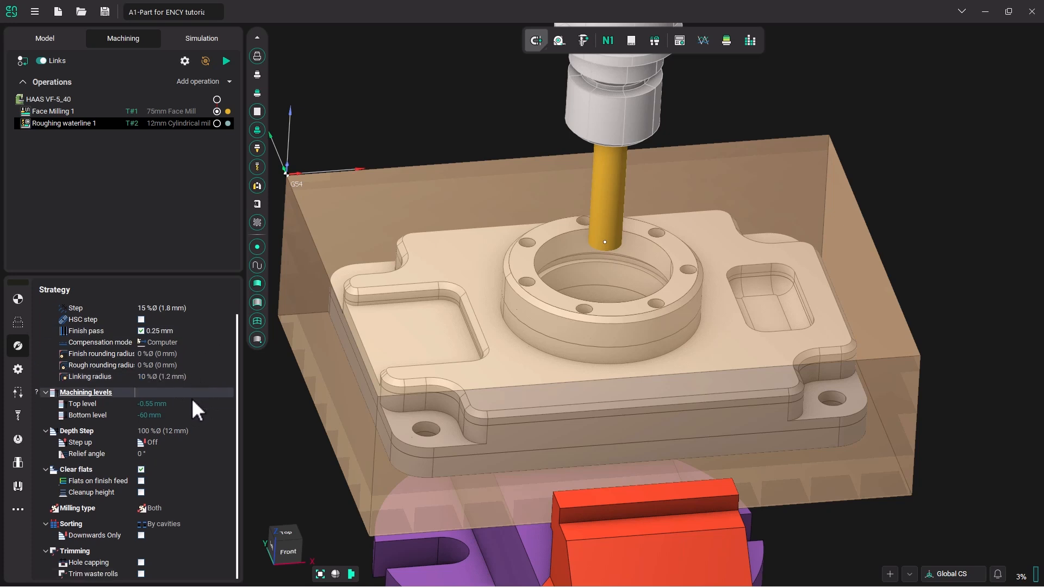
Switch the depth step to millimetres and set it to 20 mm
left_click(149, 432)
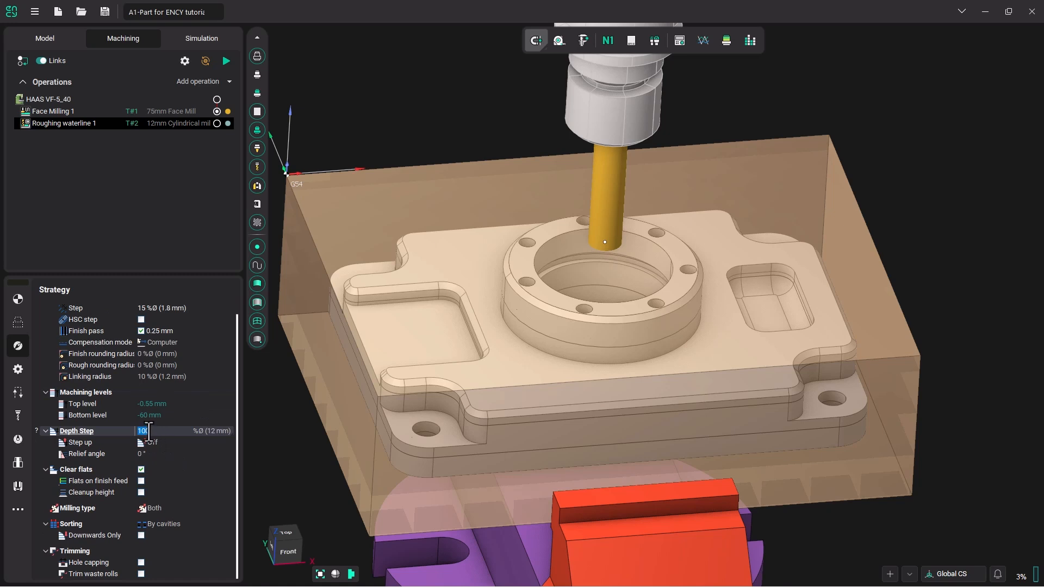
left_click(220, 431)
left_click(146, 441)
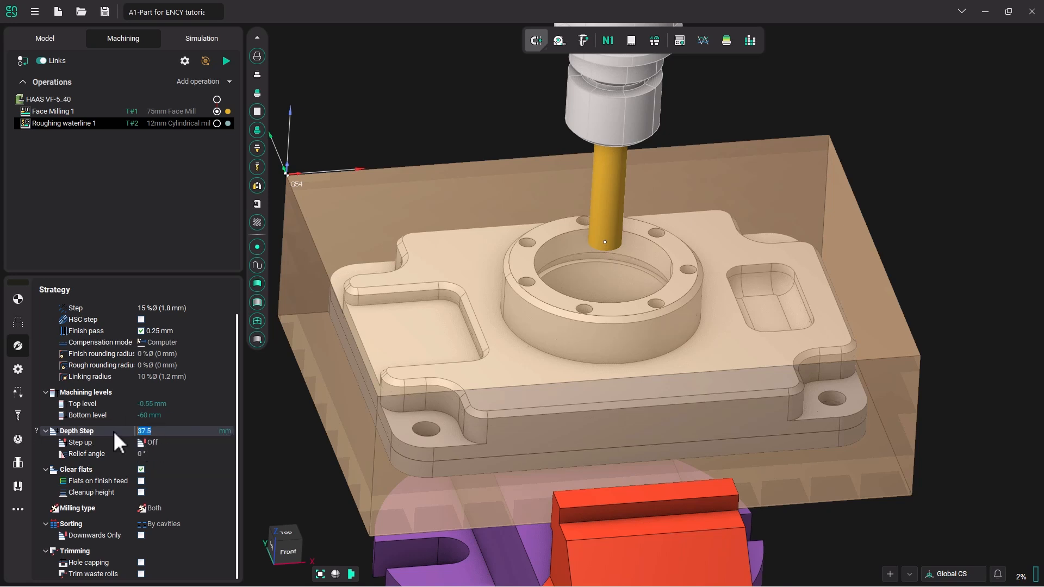
type("20")
key("Return")
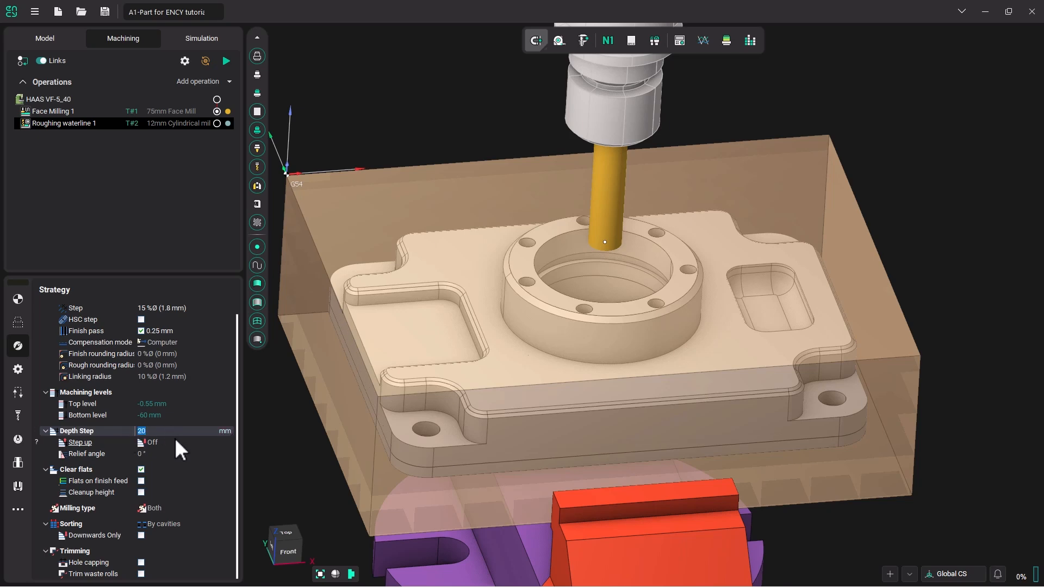
Define the bottom machining level from the part's underside face and the top level from the boss's ring-shaped top face
middle_click_drag(403, 405, 404, 384)
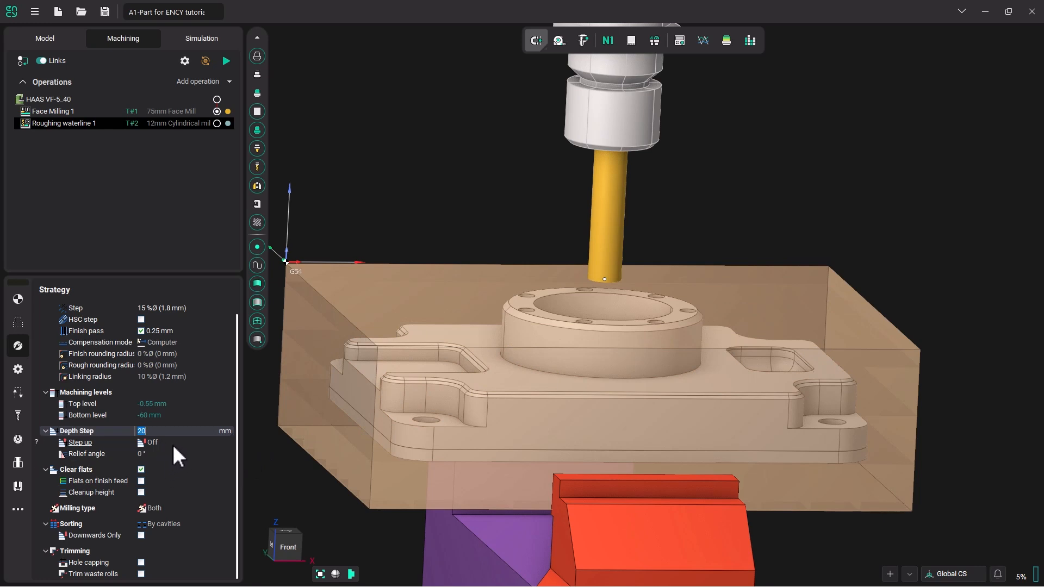
left_click(19, 324)
middle_click_drag(448, 458, 437, 504)
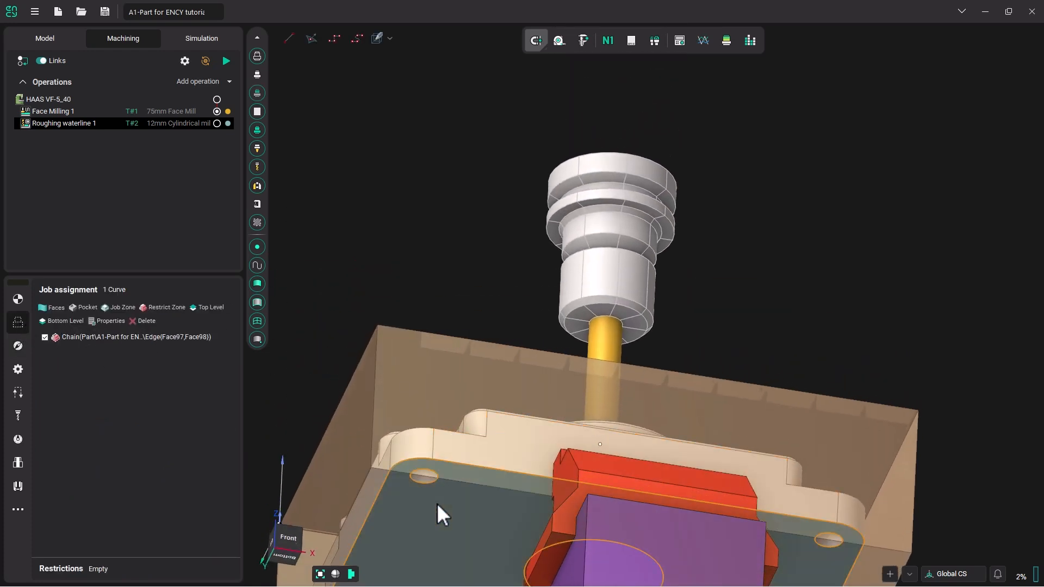
left_click(436, 503)
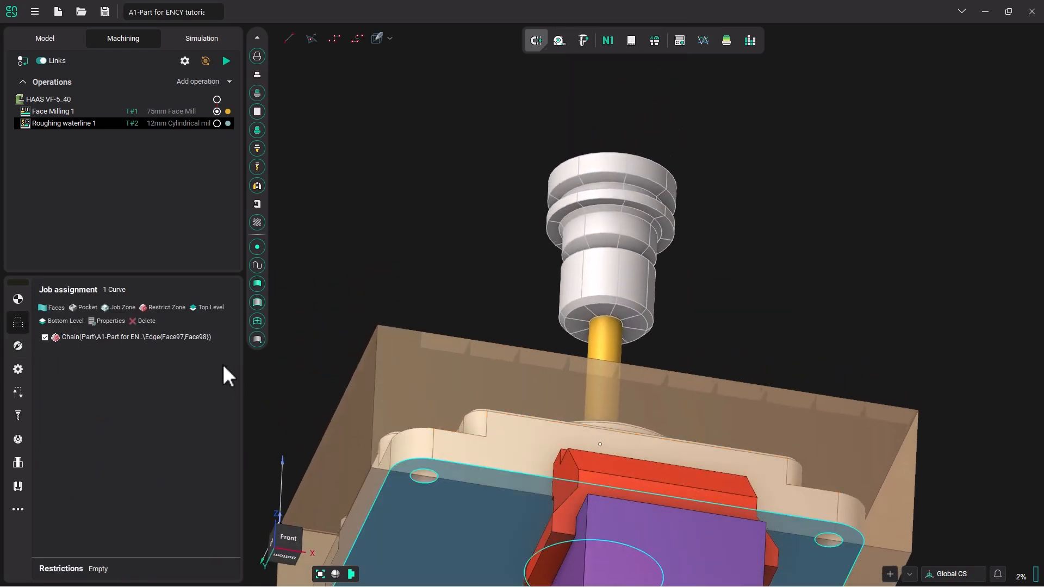
left_click(72, 319)
middle_click_drag(437, 372, 448, 445)
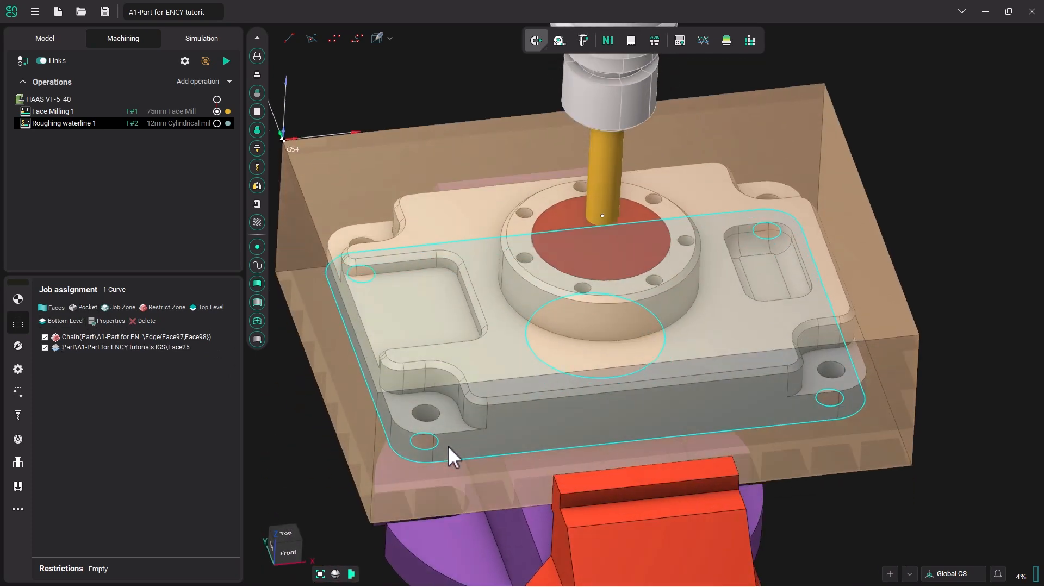
left_click(517, 237)
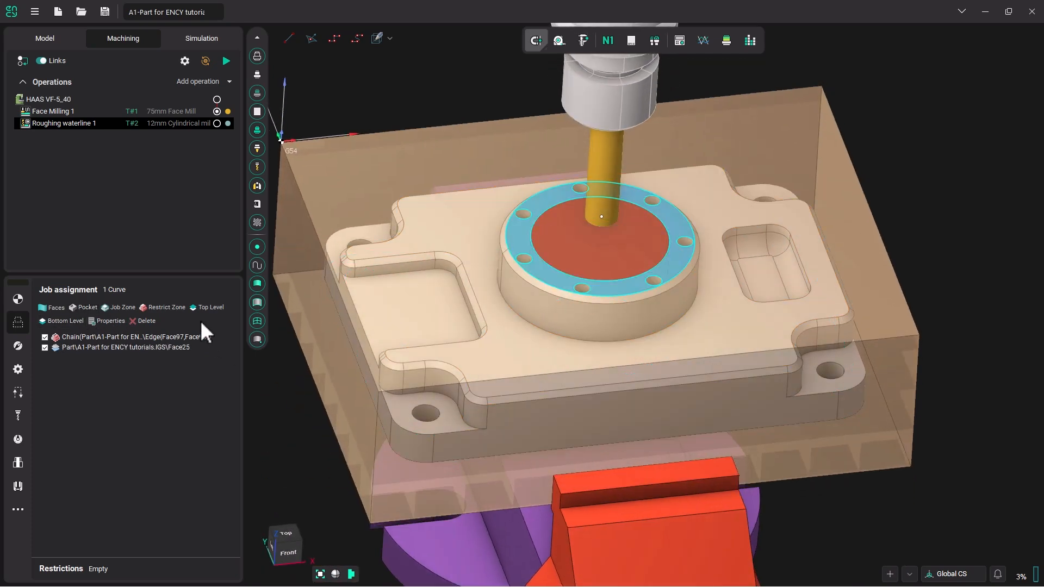
left_click(207, 308)
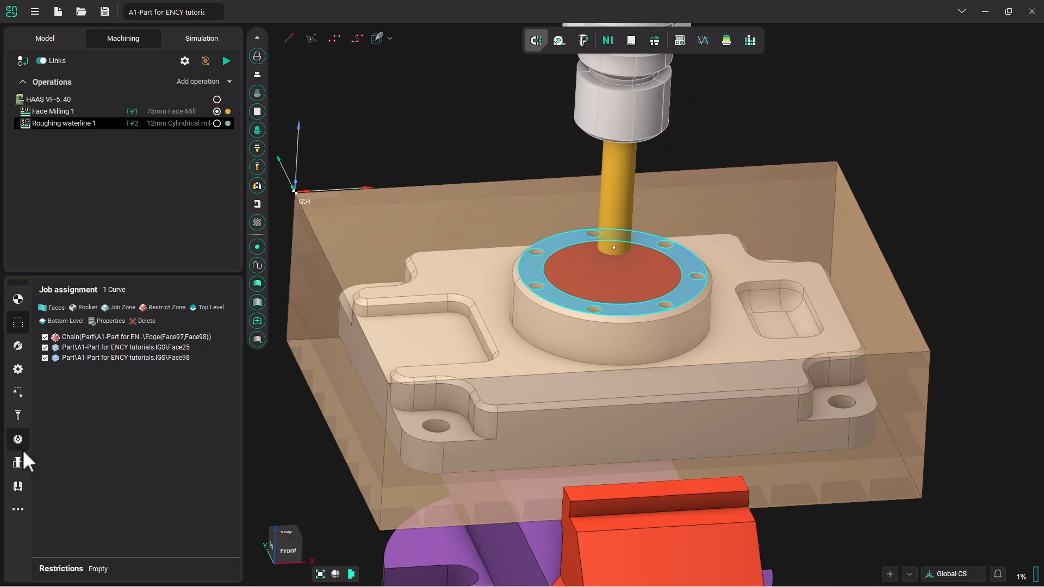
Review the feeds and speeds of the Roughing waterline operation and calculate its toolpath
left_click(19, 439)
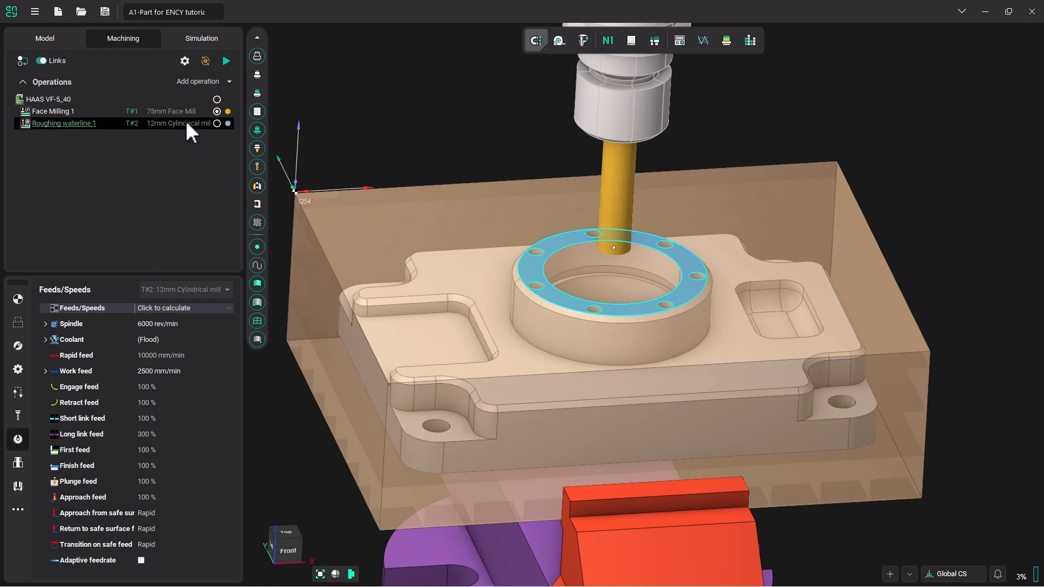
left_click(226, 60)
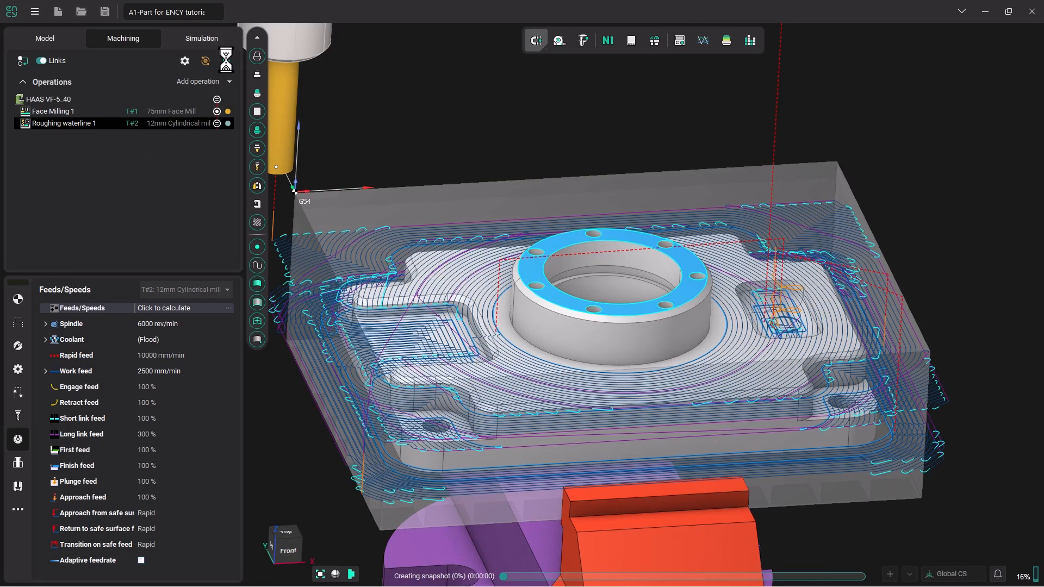
right_click_drag(402, 288, 539, 304)
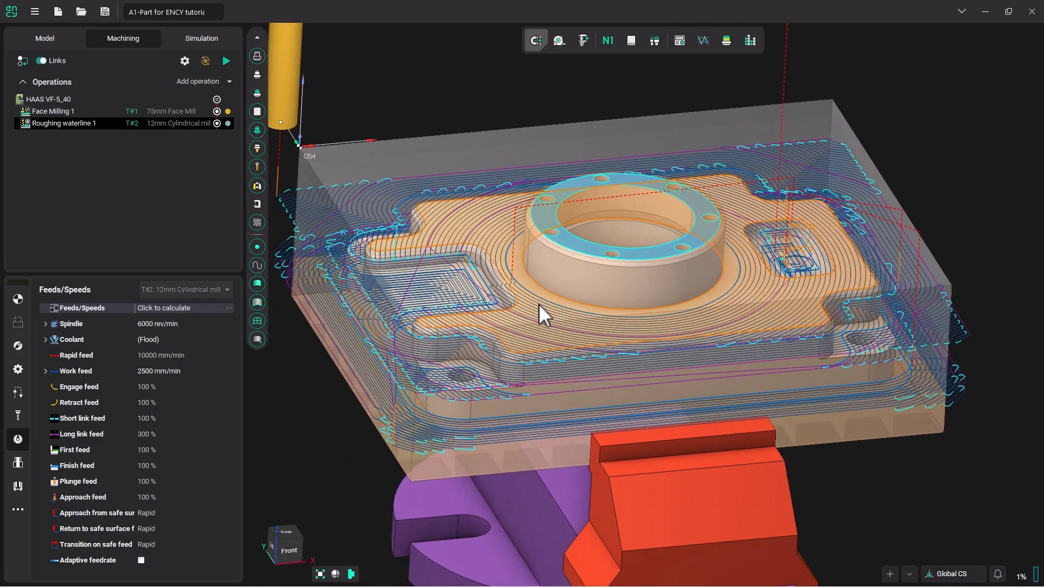
scroll(539, 304, "down", 3)
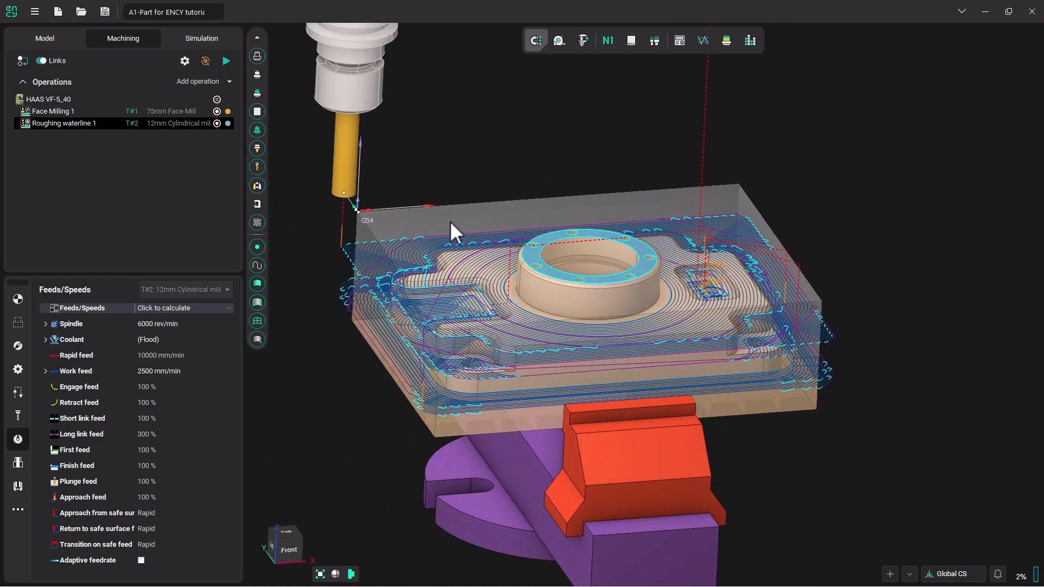
Run the machining simulation of only the Roughing waterline operation at a slightly reduced playback speed
left_click(212, 38)
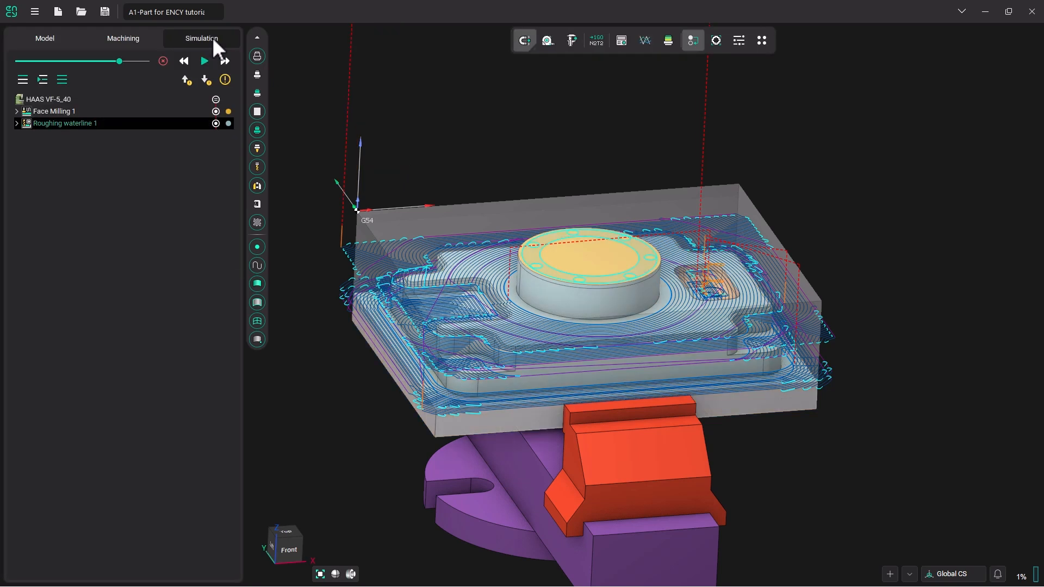
left_click(43, 79)
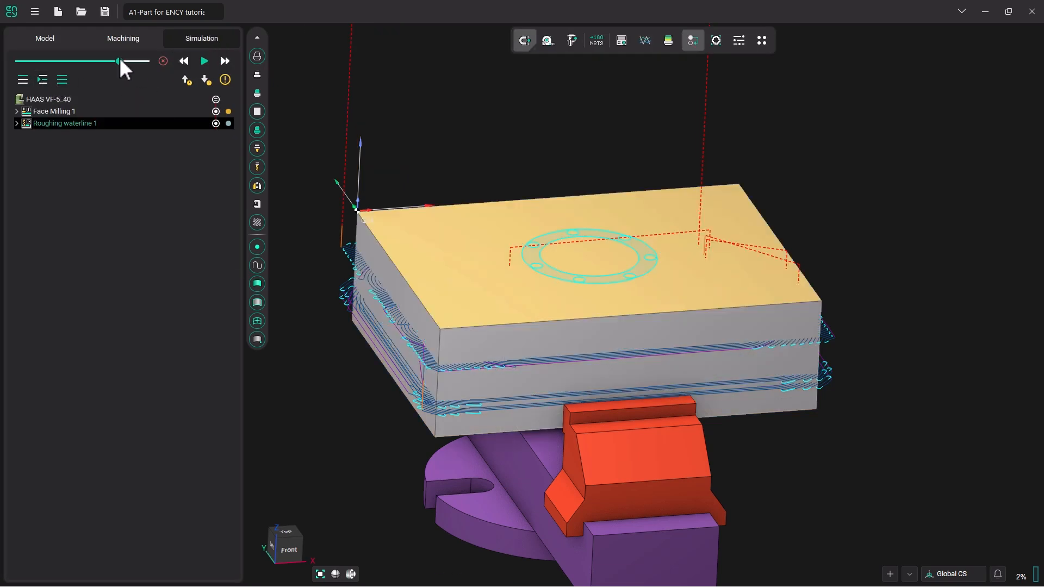
left_click_drag(119, 60, 114, 62)
left_click(205, 61)
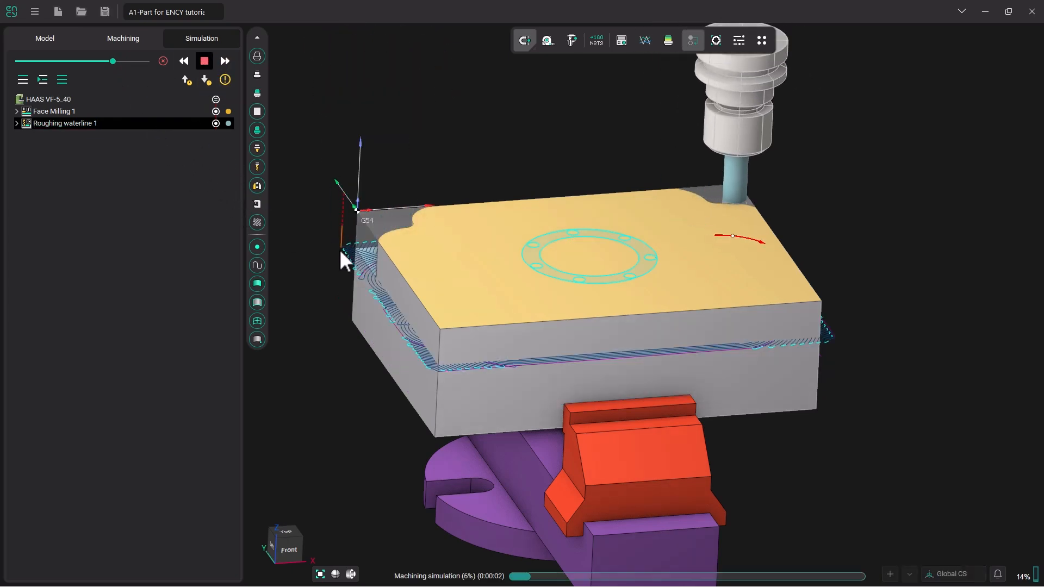
Watch the roughing simulation and check the mill's clearance above the vise jaw along the stock's front side
mouse_move(340, 250)
middle_mouse_down()
mouse_move(373, 260)
mouse_move(356, 259)
middle_mouse_up()
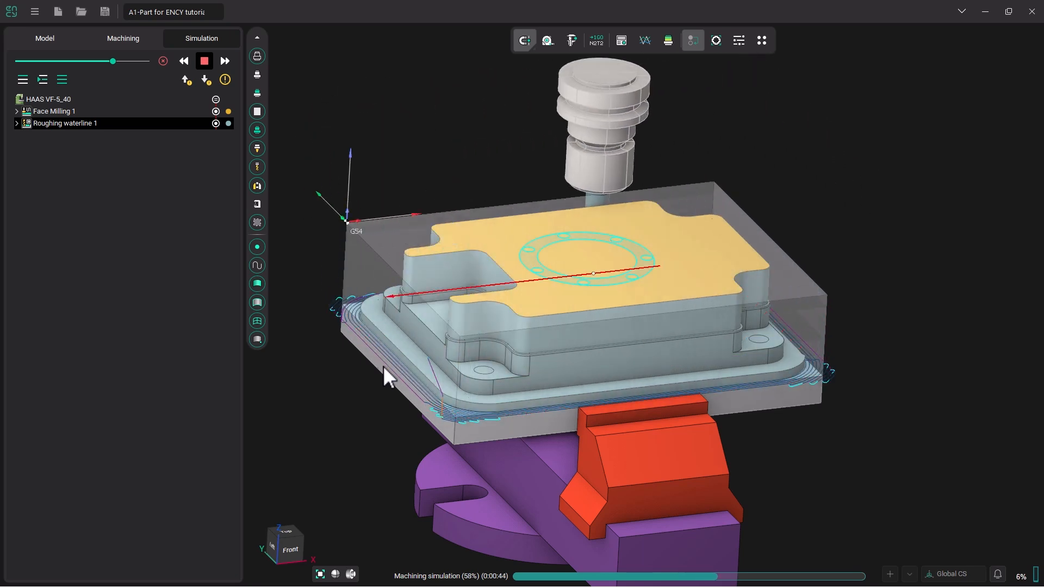
middle_click_drag(503, 468, 511, 436)
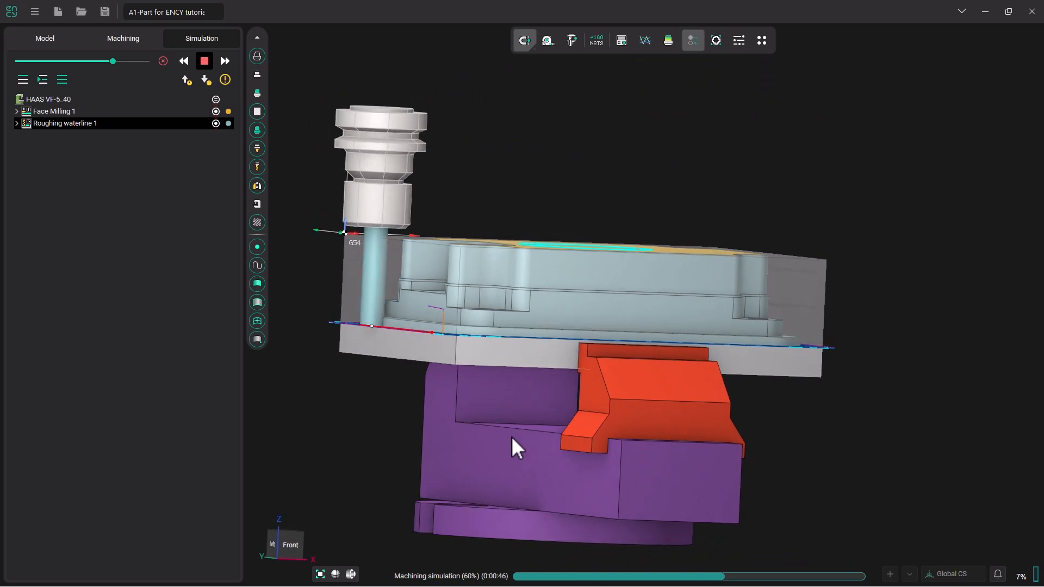
scroll(615, 360, "up", 4)
scroll(560, 321, "down", 4)
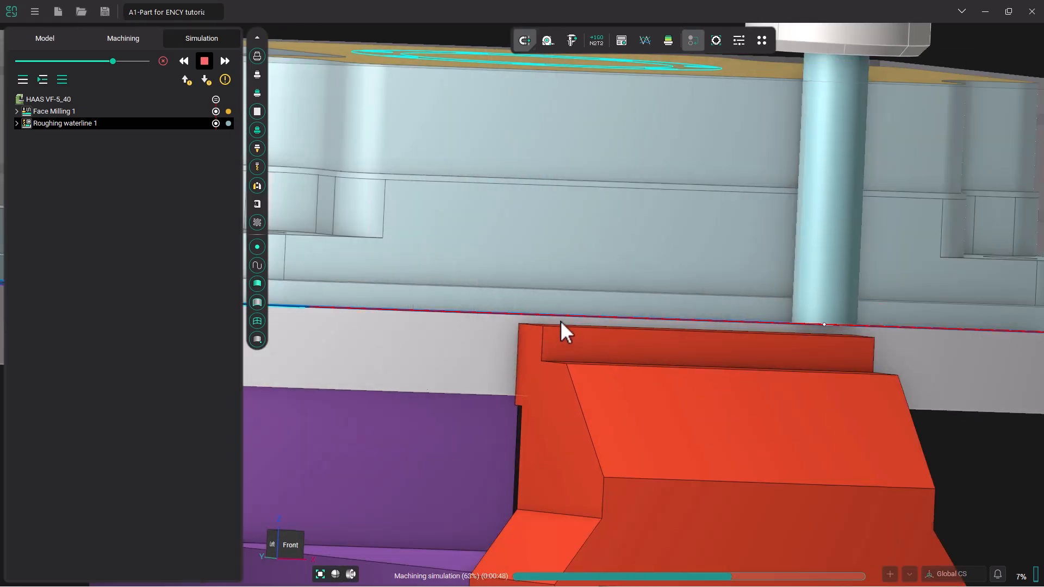
middle_click_drag(560, 320, 573, 412)
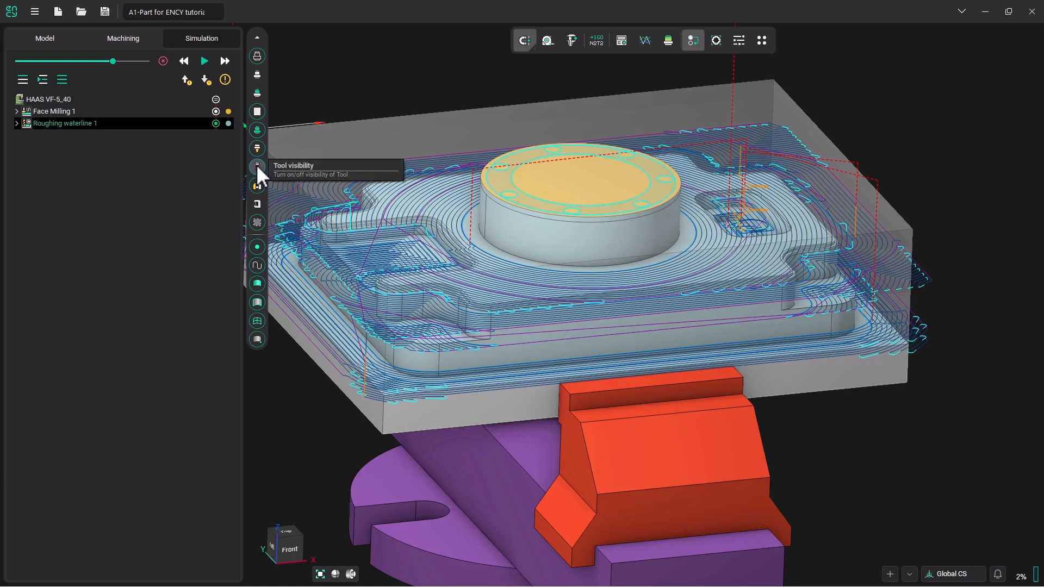
Hide the toolpath and inspect the material remaining in the small rectangular pocket beside the boss
left_click(261, 222)
middle_click_drag(582, 277, 692, 226)
scroll(641, 256, "up", 2)
scroll(709, 224, "up", 4)
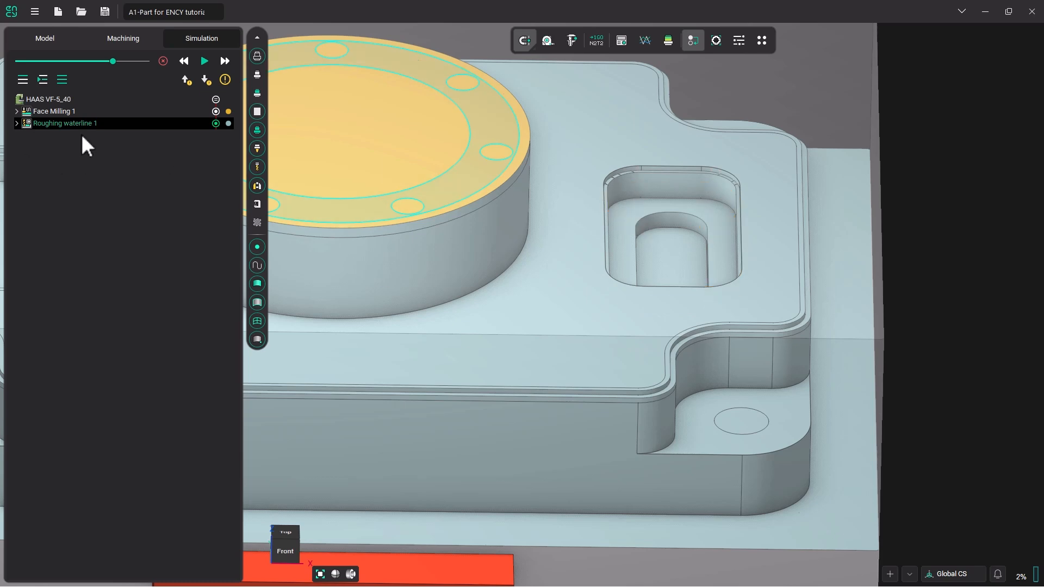
Add a second Roughing waterline operation after the first one
left_click(122, 37)
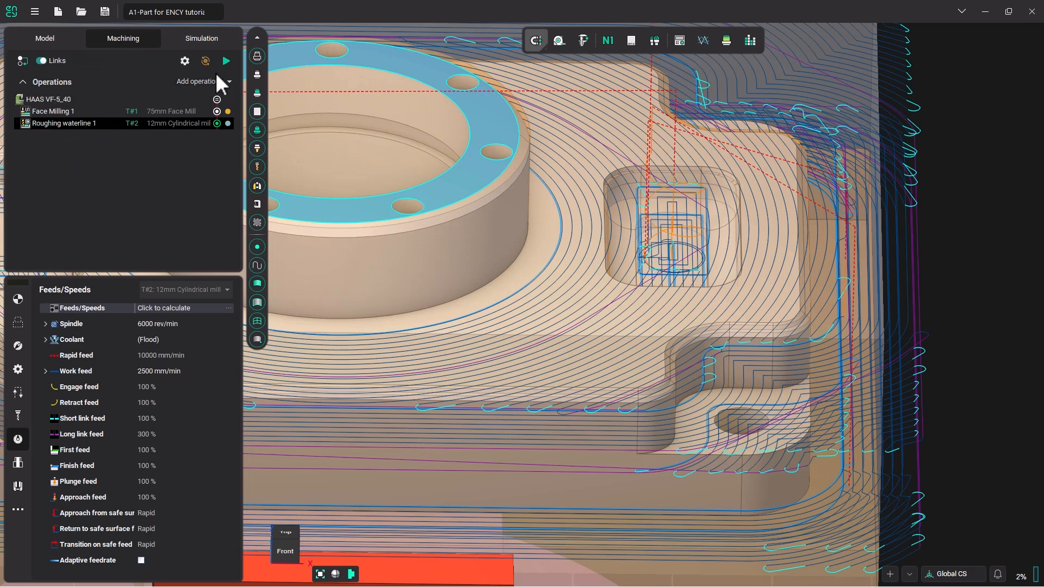
left_click(228, 81)
mouse_move(230, 153)
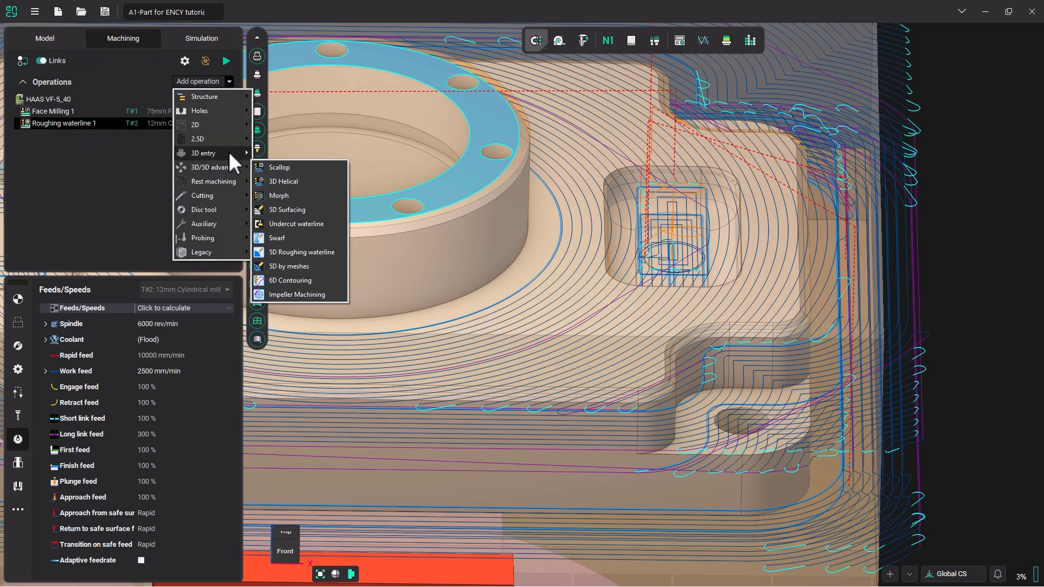
left_click(303, 168)
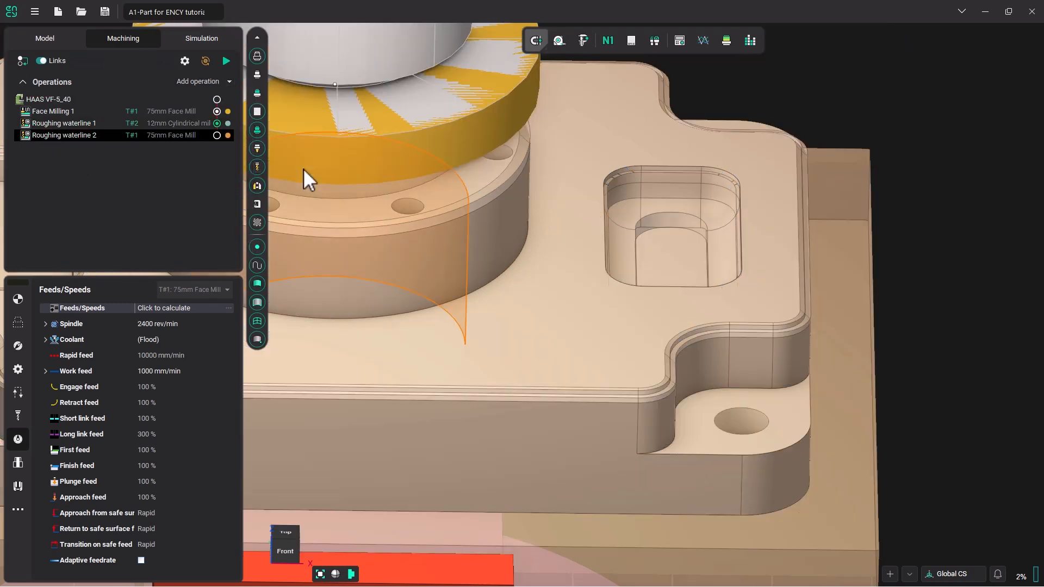
Assign the 12mm Ball Endmill from the Tutorial tool library to the Roughing waterline 2 operation
left_click(67, 134)
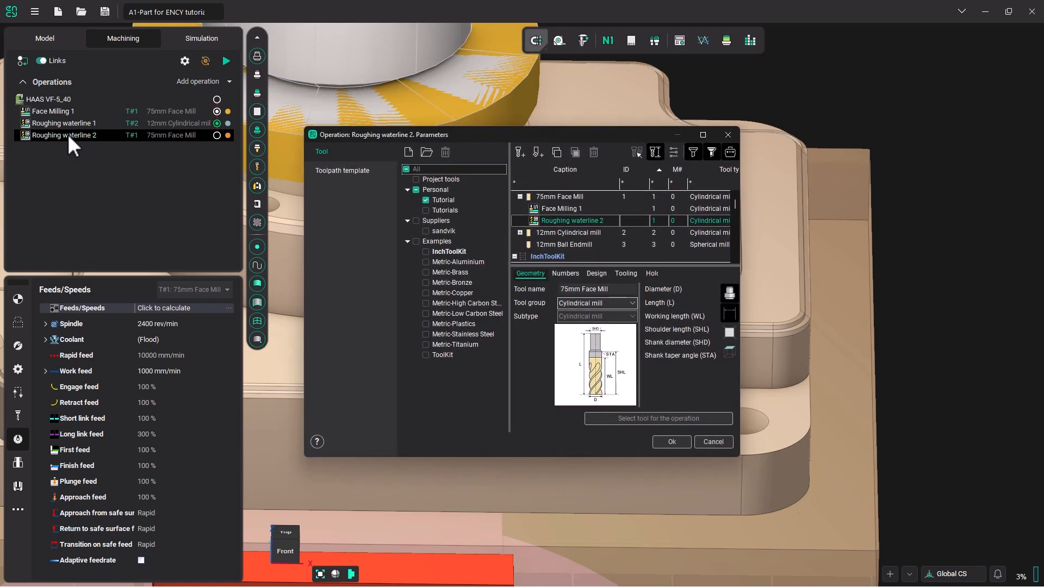
left_click(446, 199)
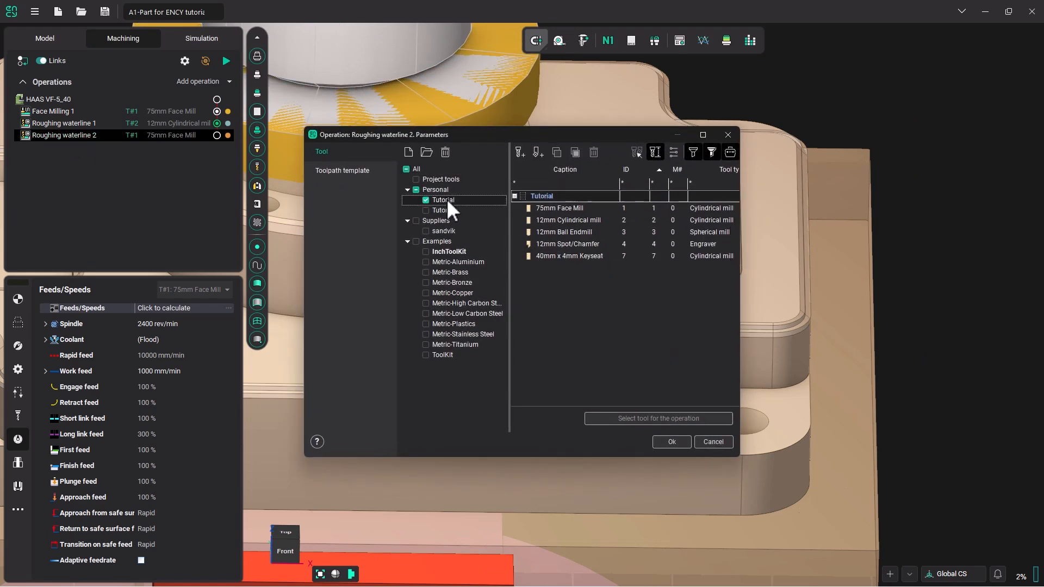
left_click(565, 233)
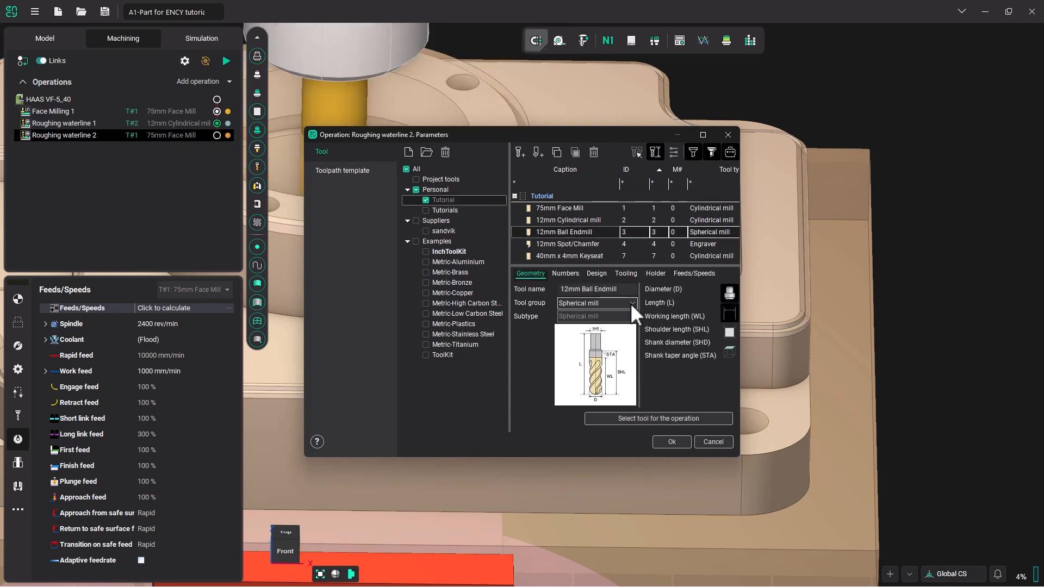
left_click(656, 415)
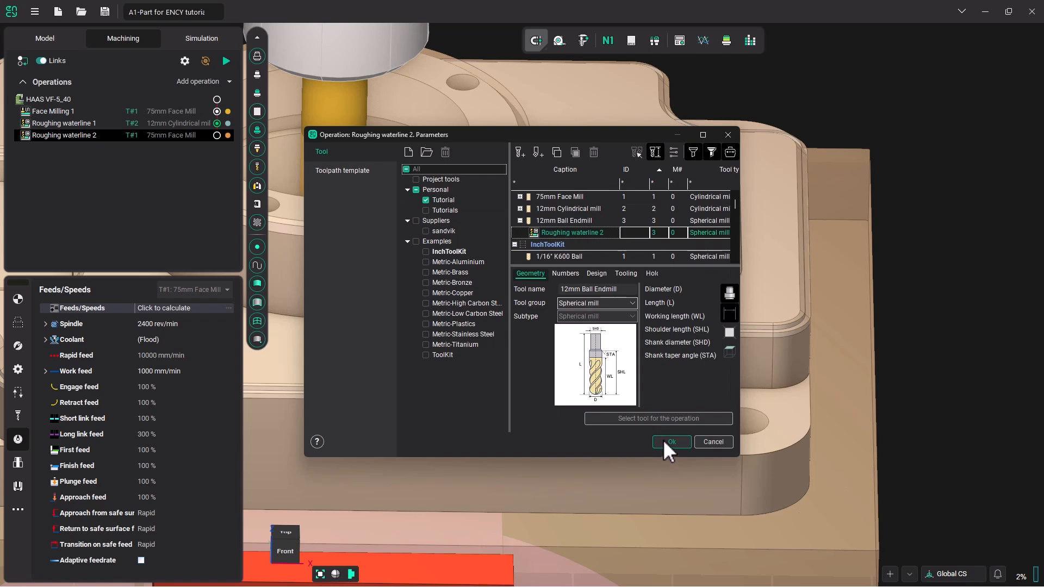
left_click(663, 440)
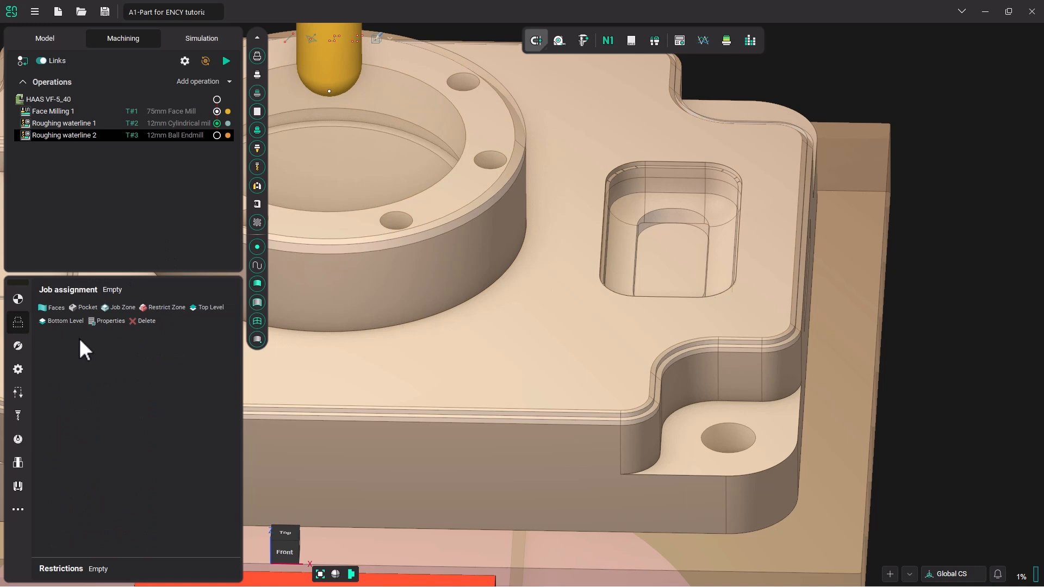
Select all wall, corner, fillet and floor faces of the small rectangular pocket and add them as Faces to the job assignment
left_click(660, 195)
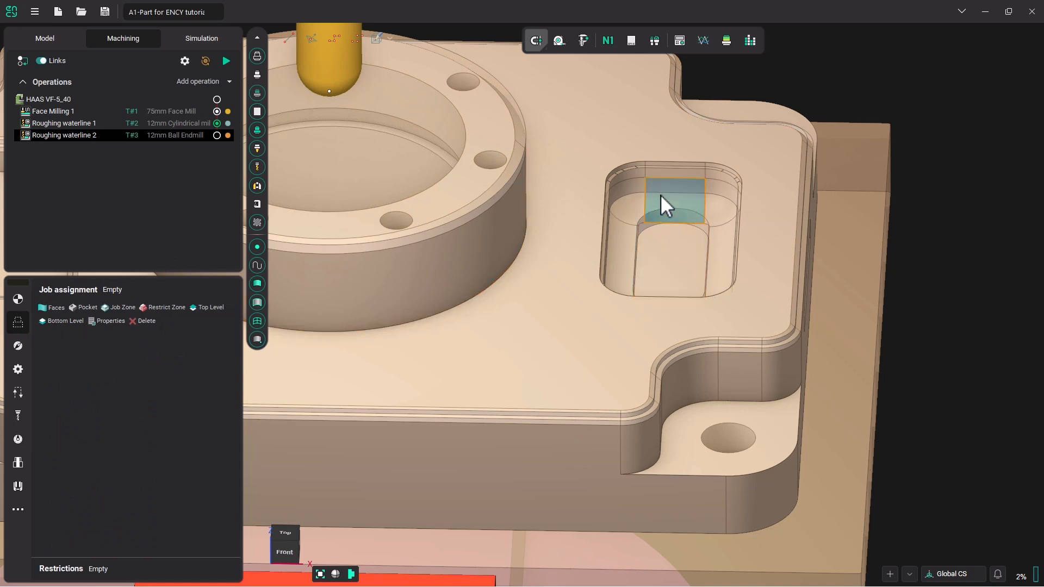
left_click(694, 175)
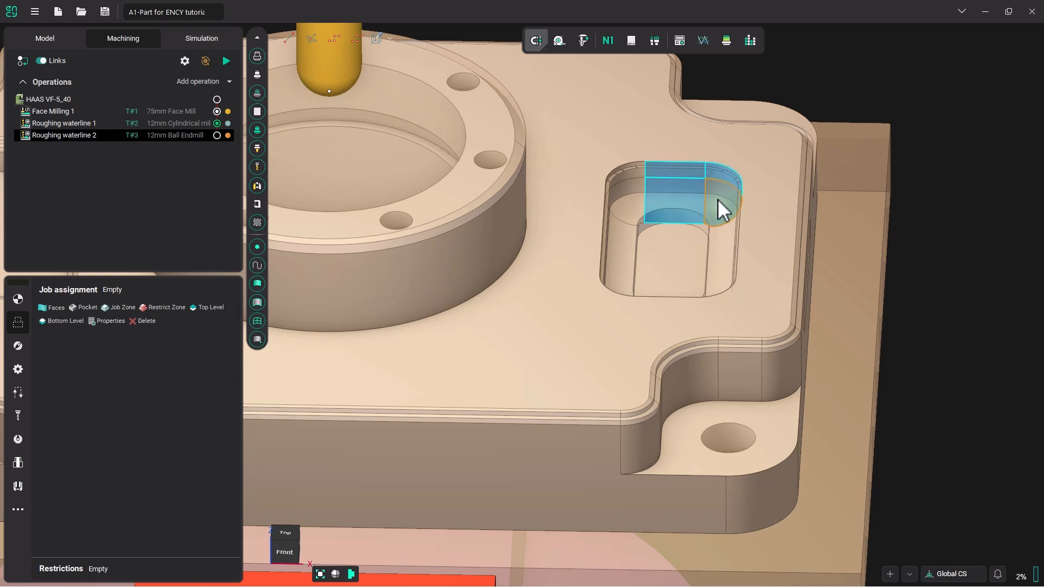
left_click(718, 199)
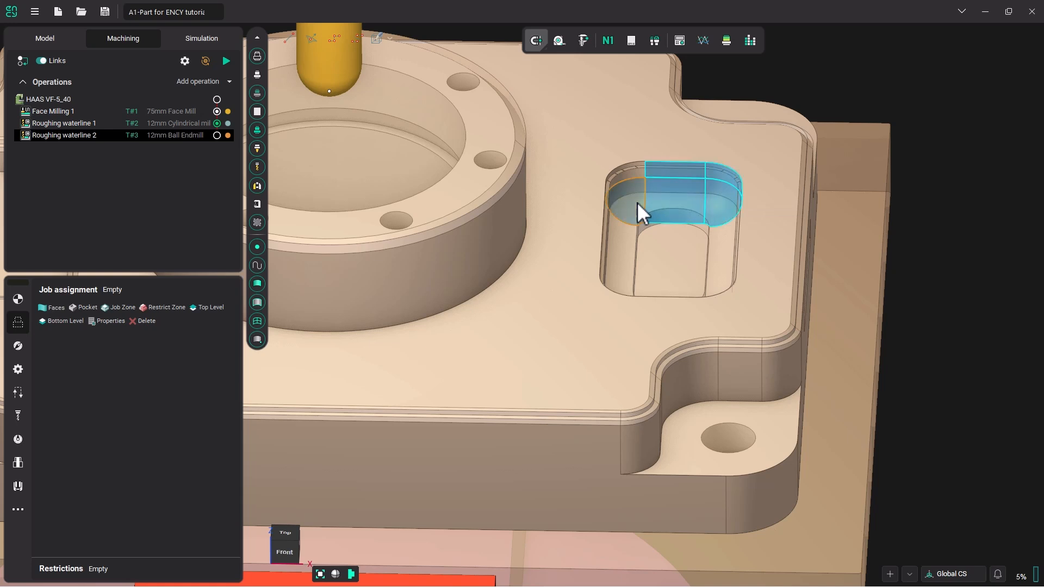
left_click(629, 172)
left_click(609, 249)
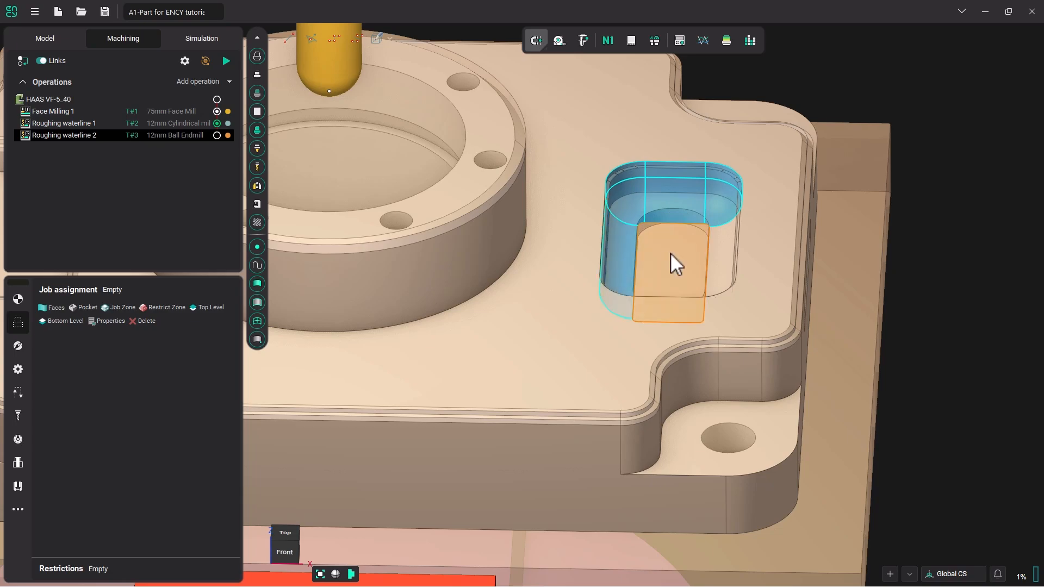
left_click(673, 253)
left_click(719, 253)
middle_click_drag(706, 268, 543, 301)
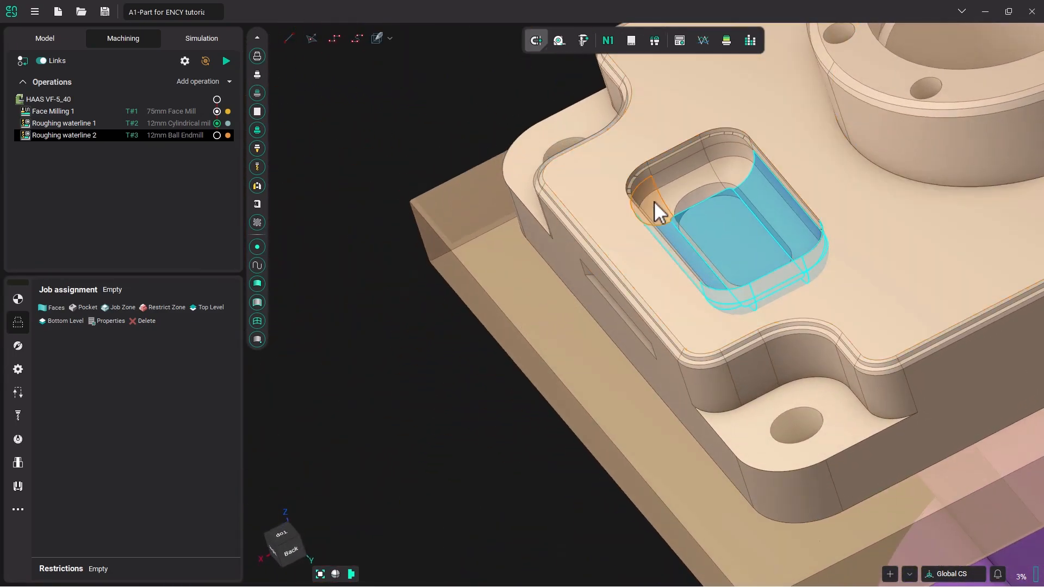
left_click(679, 185)
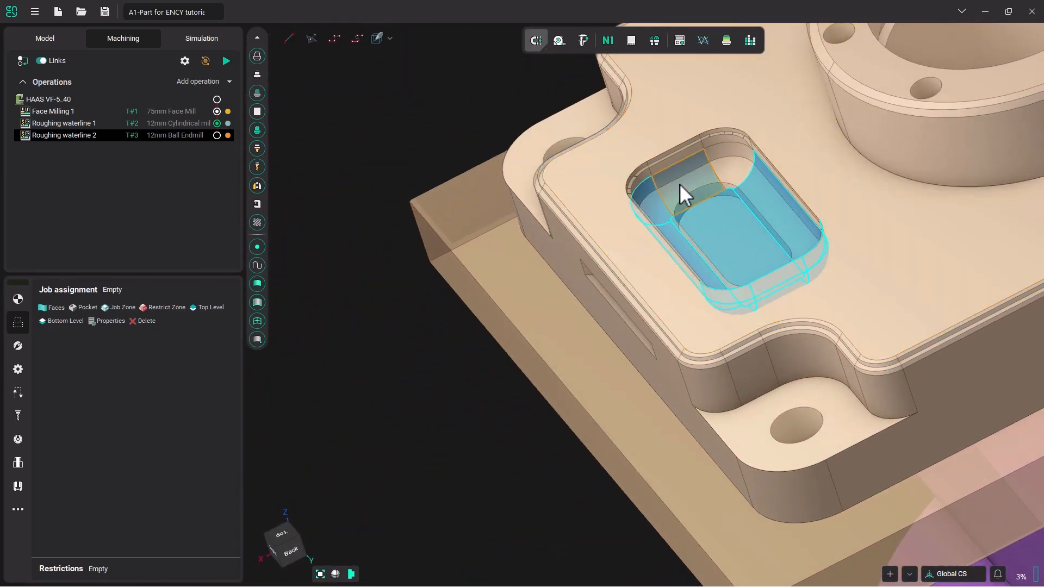
left_click(730, 138)
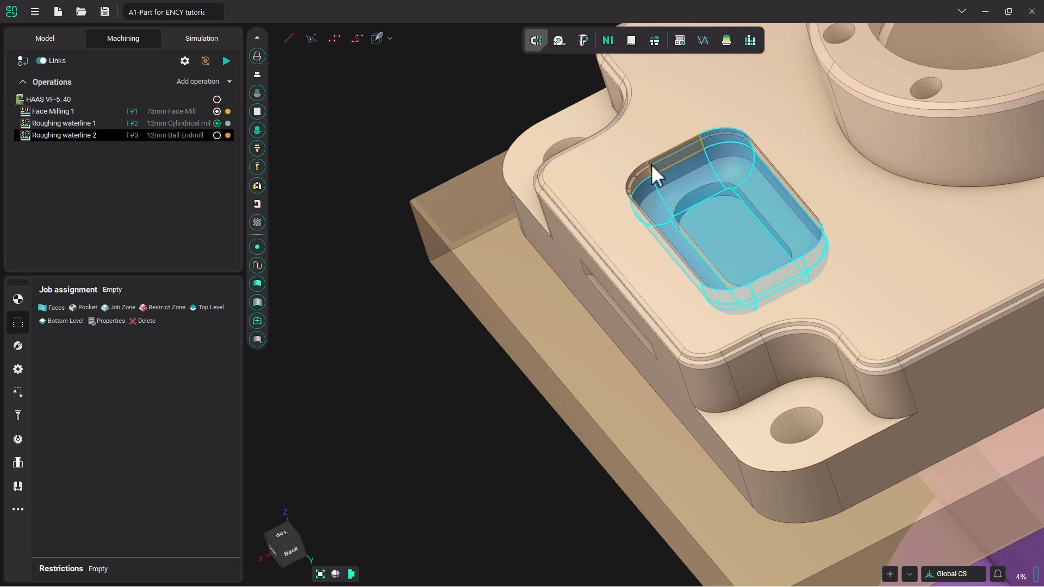
left_click(640, 175)
middle_click_drag(694, 214, 754, 171)
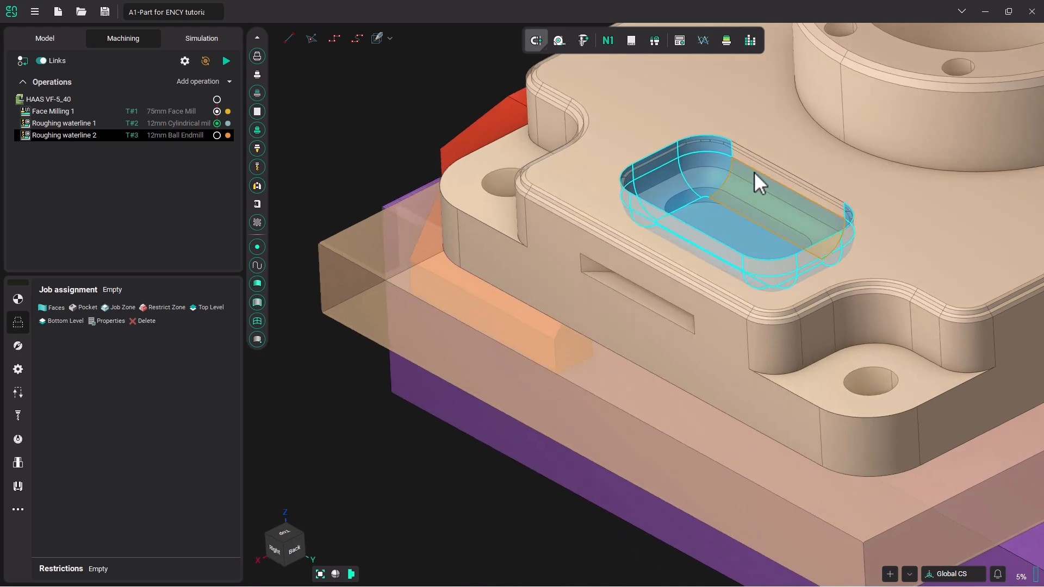
left_click(758, 164)
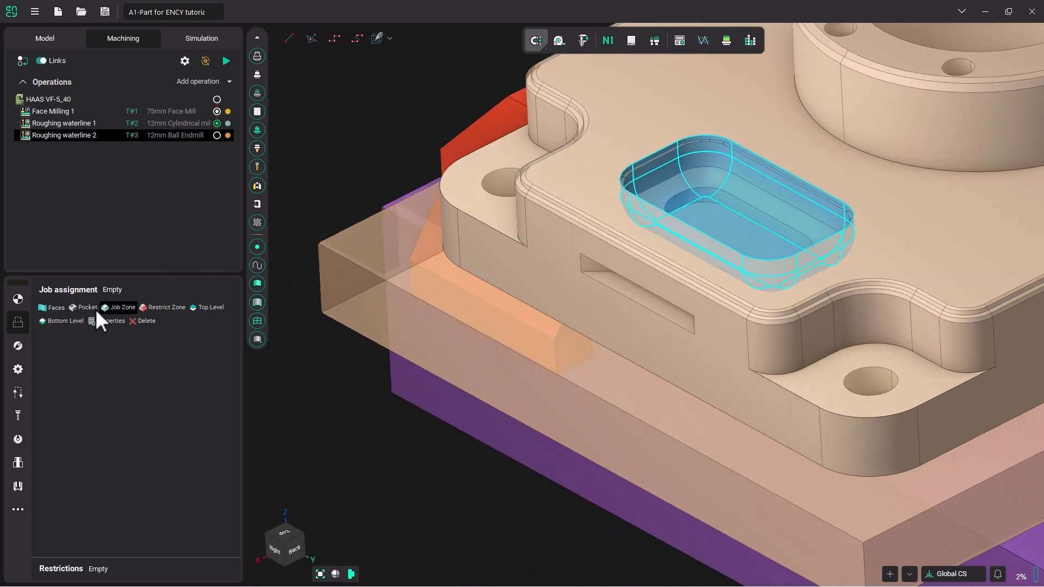
left_click(51, 307)
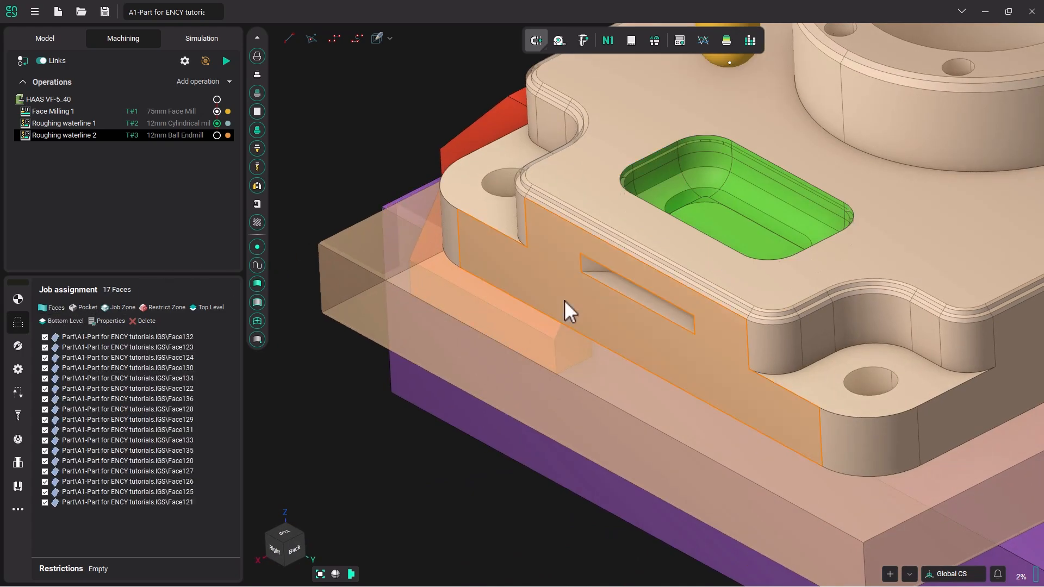
Set the machining step to 10 % of the tool diameter and calculate the Roughing waterline 2 toolpath
middle_click_drag(564, 300, 711, 270)
middle_click_drag(537, 253, 797, 369)
middle_click_drag(657, 286, 685, 317)
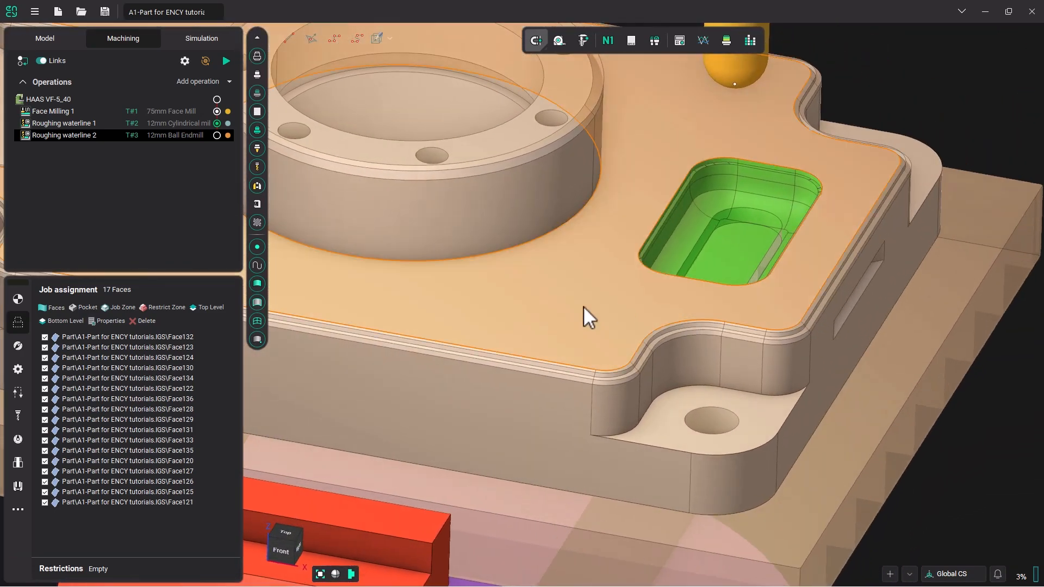
left_click(18, 345)
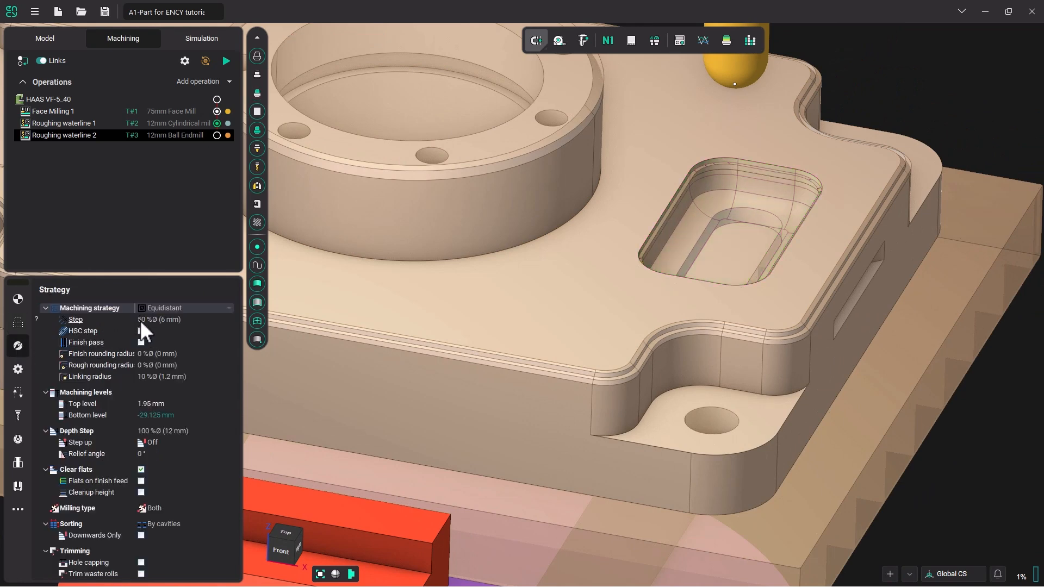
left_click(140, 319)
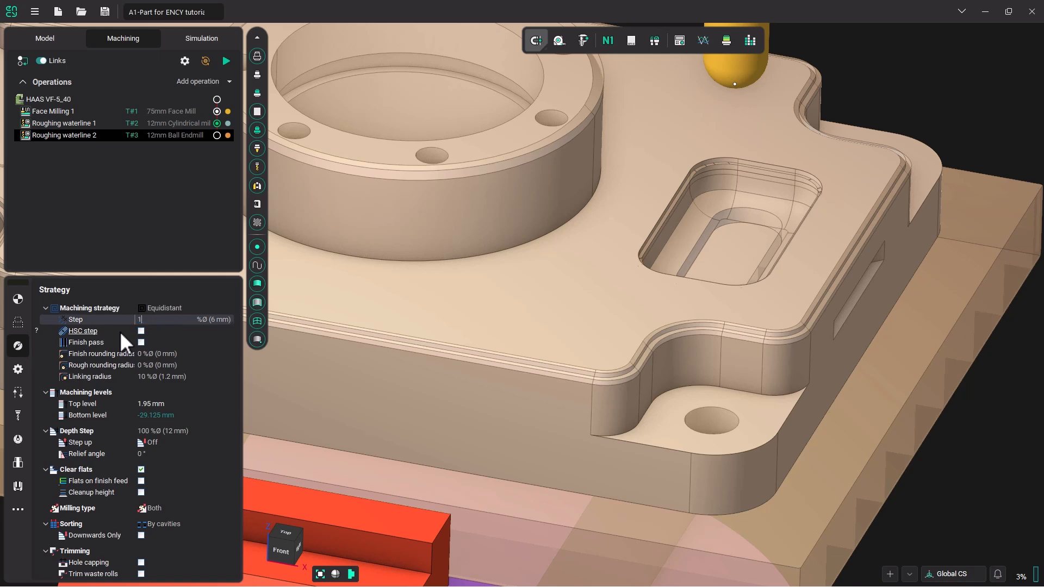
key("Return")
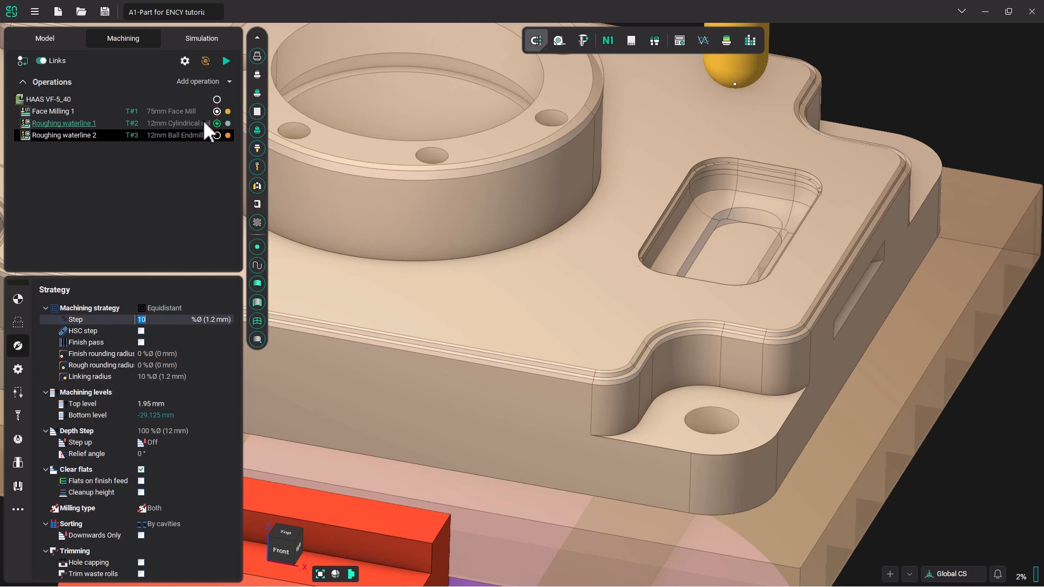
left_click(225, 58)
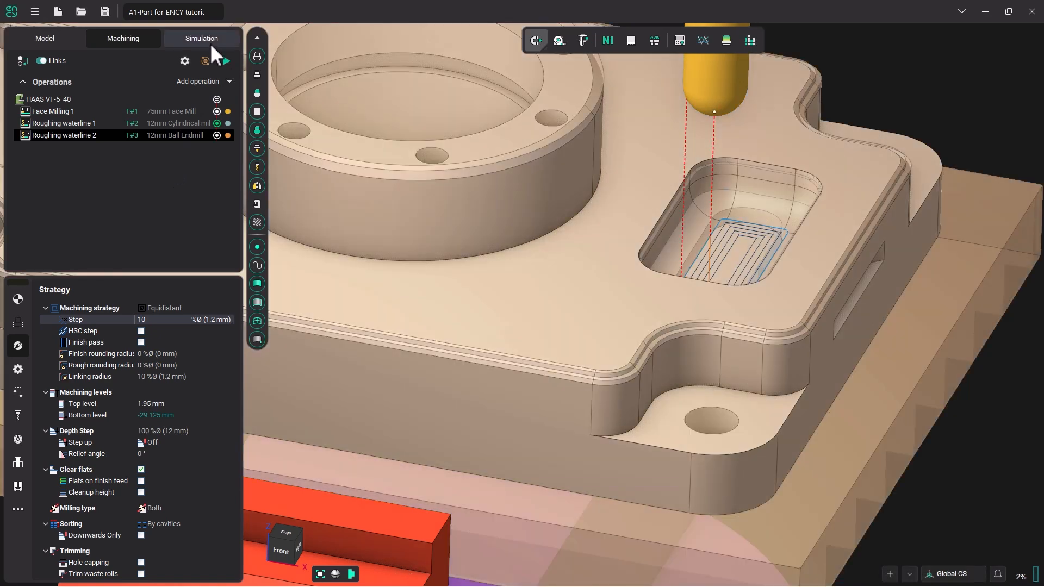
Simulate the Roughing waterline 2 operation at a reduced playback speed
left_click(208, 39)
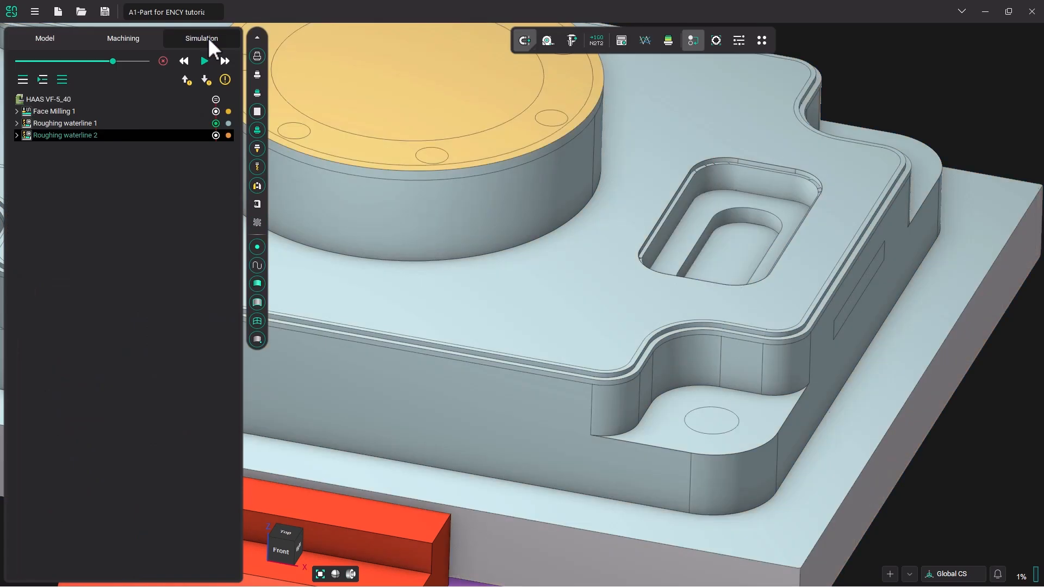
left_click_drag(112, 61, 103, 63)
left_click(205, 60)
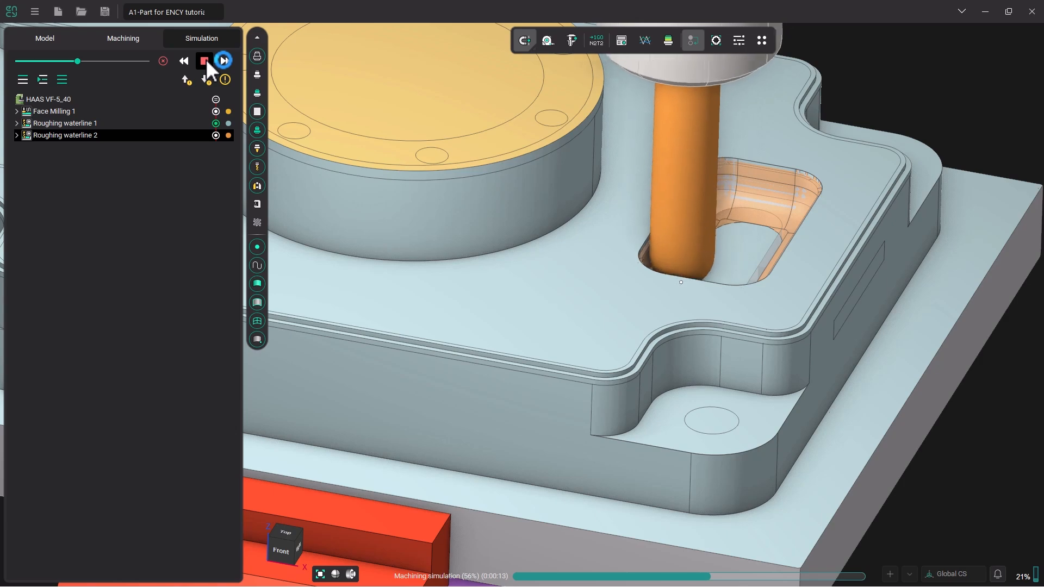
middle_click_drag(679, 278, 716, 252)
scroll(742, 248, "down", 5)
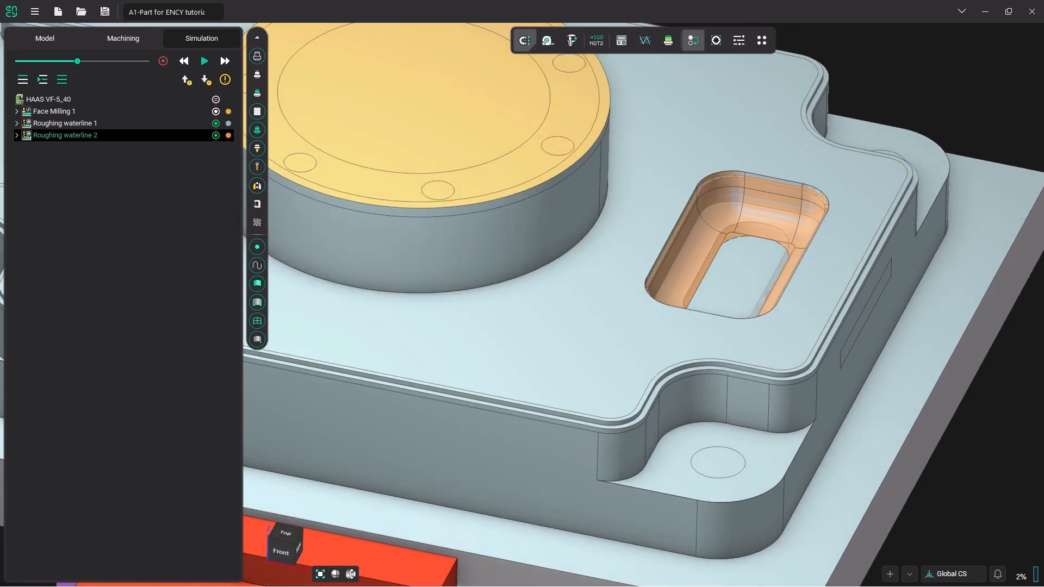
Hide the translucent stock block and inspect the machined pocket and the whole part from several angles
left_click(257, 111)
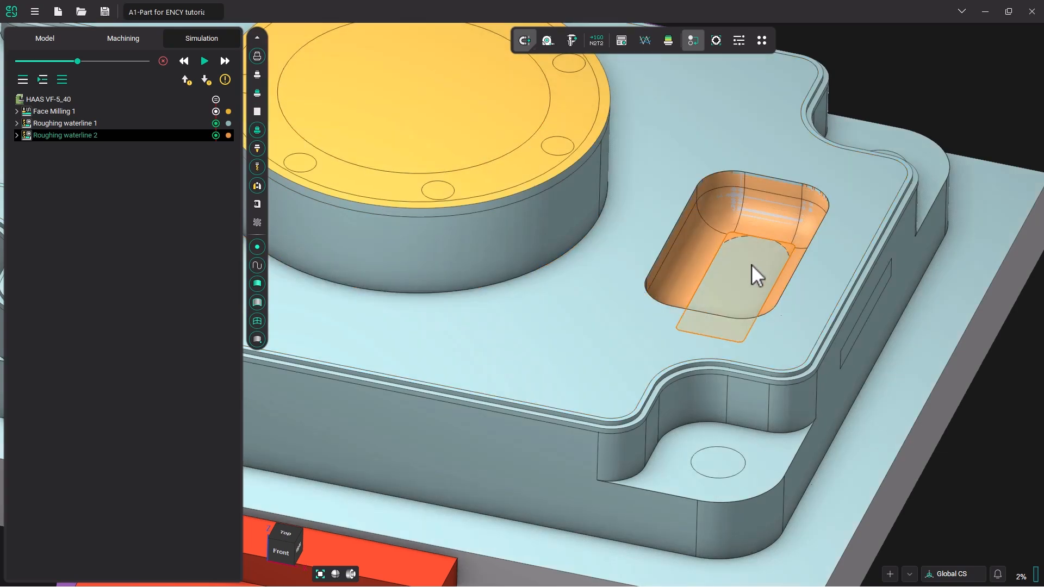
scroll(748, 282, "up", 3)
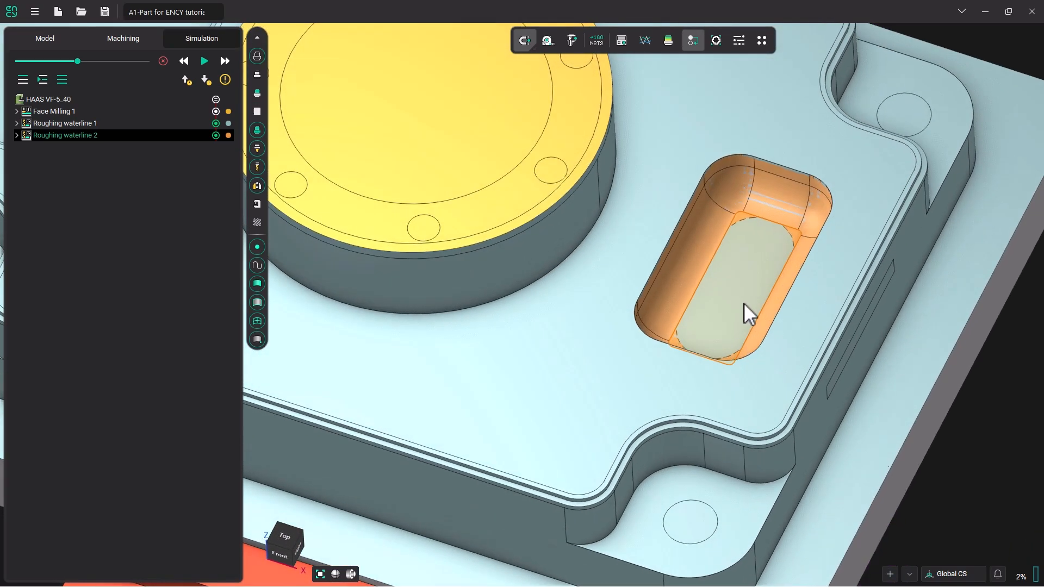
scroll(755, 310, "down", 3)
mouse_move(749, 282)
middle_mouse_down()
mouse_move(700, 265)
mouse_move(794, 288)
mouse_move(755, 278)
middle_mouse_up()
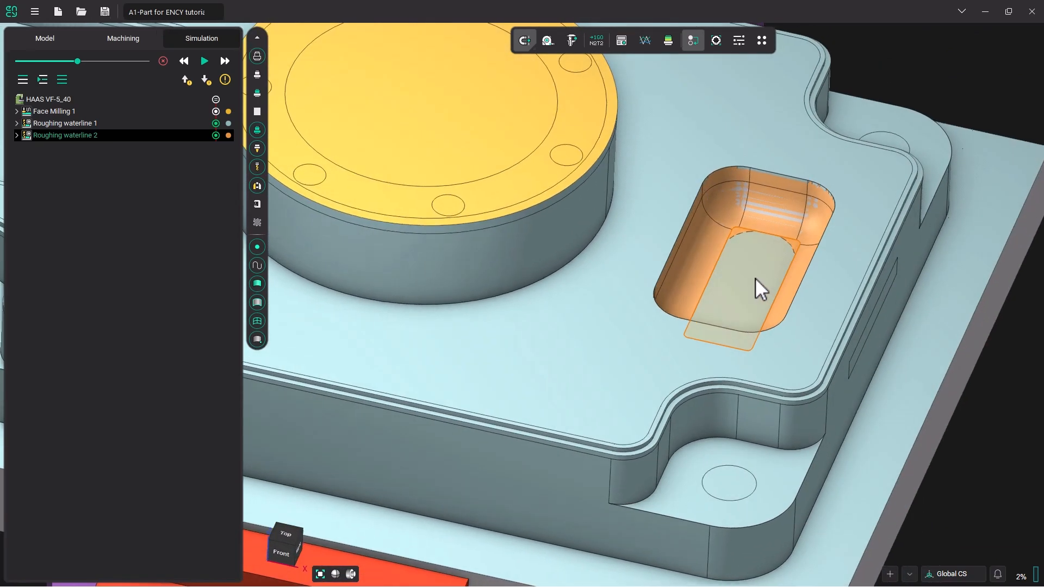
scroll(754, 278, "down", 4)
middle_click_drag(523, 303, 667, 281)
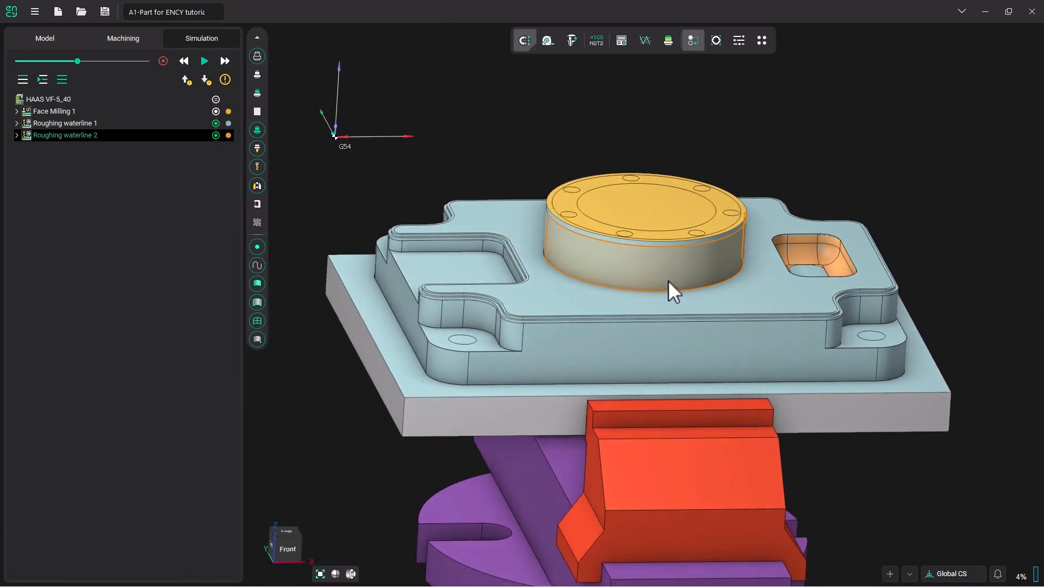